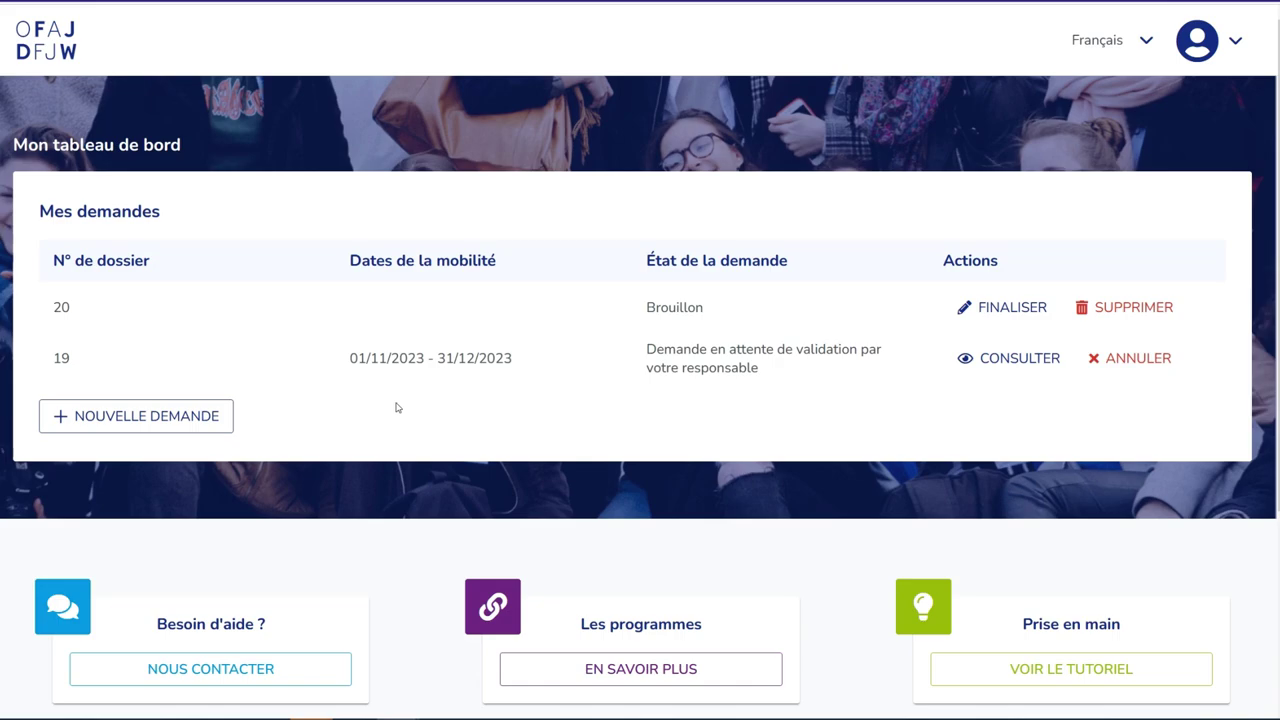
- Create a new 'Bourse pour un stage pratique' application titled 'Bourse pour stage pratique'
click(212, 416)
click(570, 369)
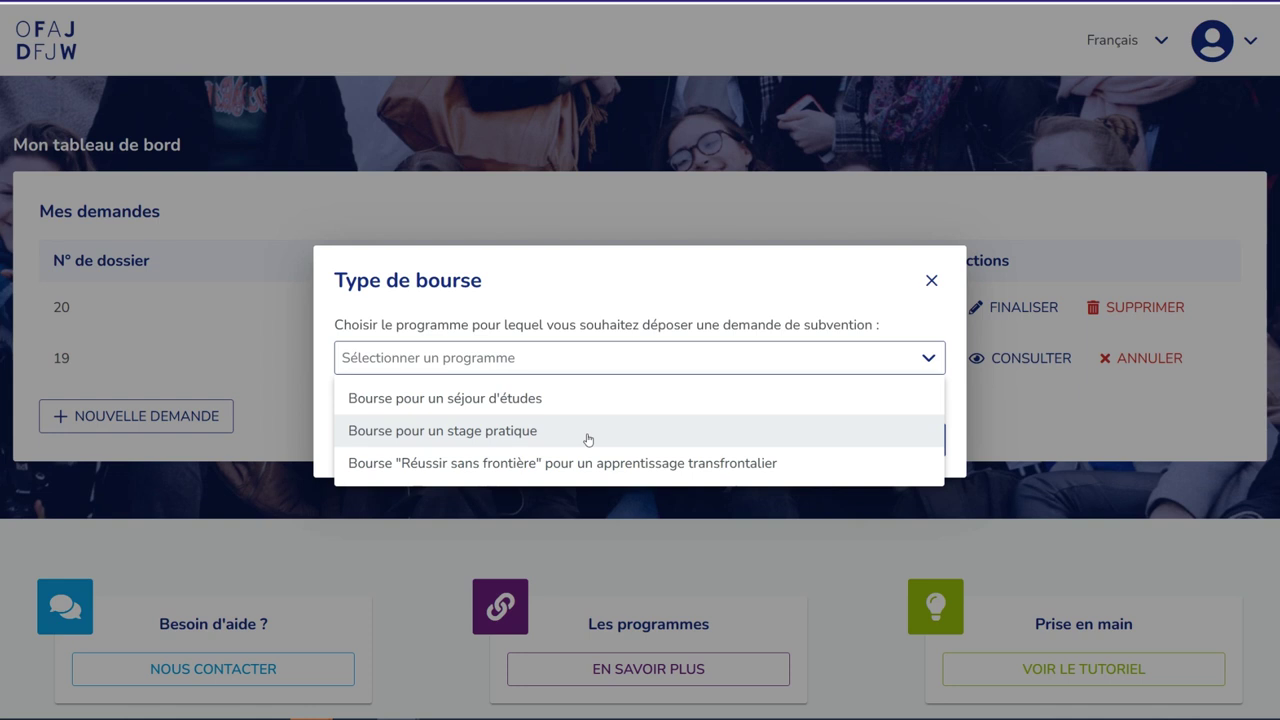
click(588, 440)
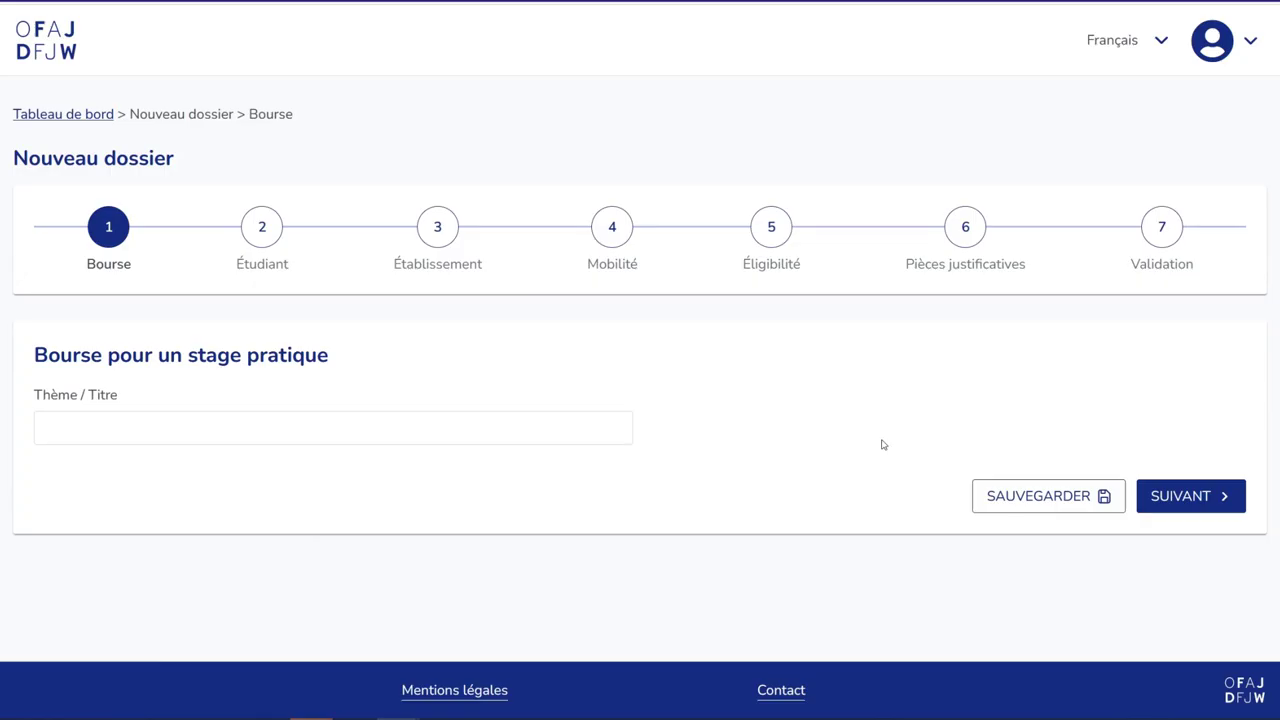
click(535, 436)
text(Bourse pour stage pratique)
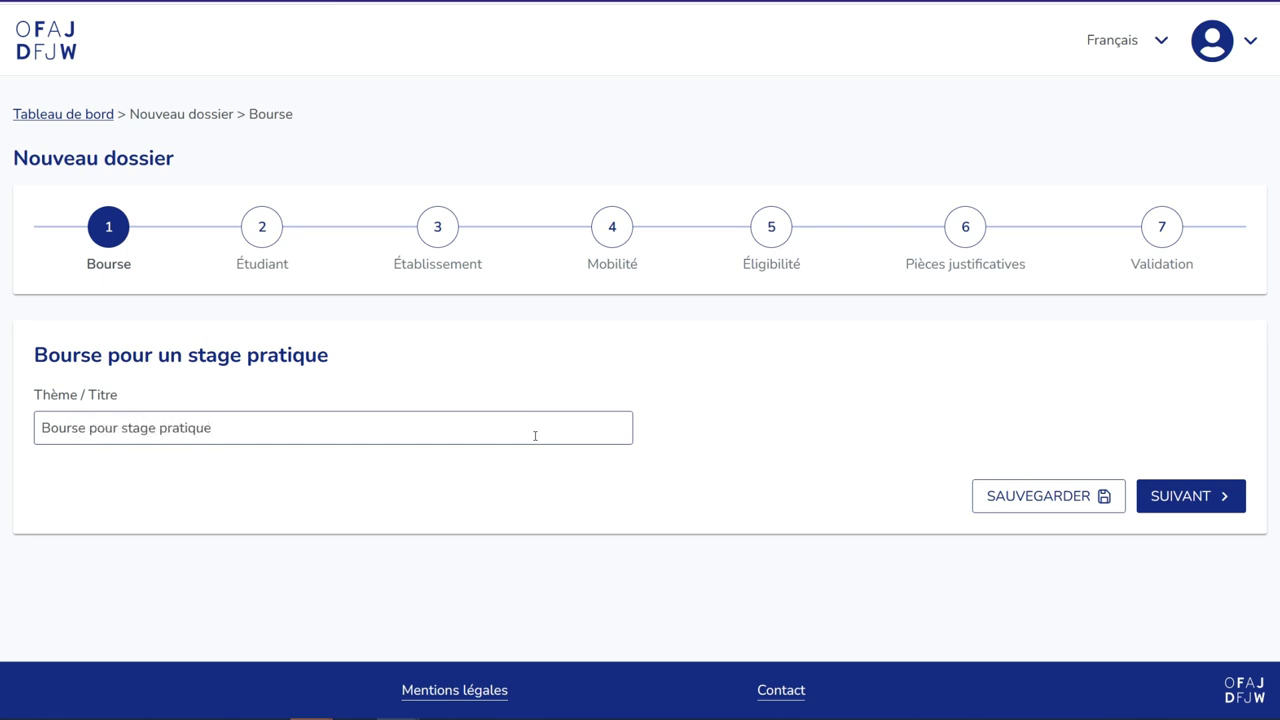
click(1190, 497)
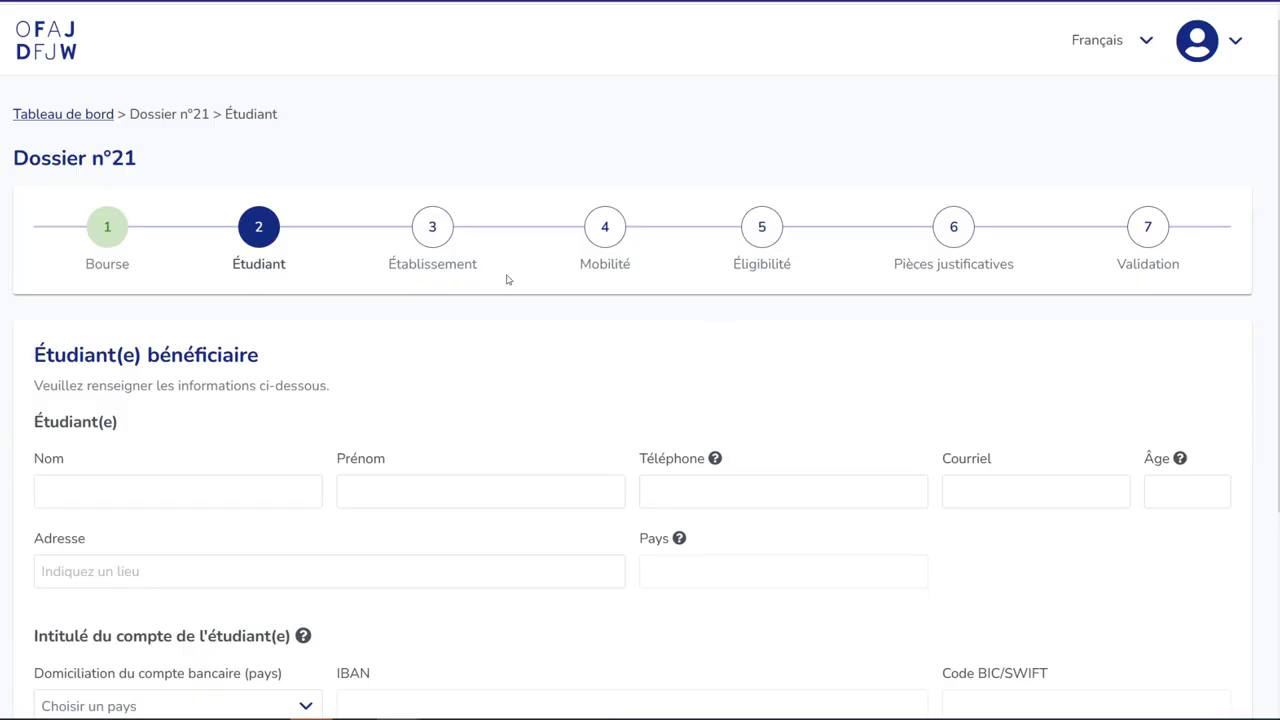
- Enter the student's surname, first name, phone, e-mail, age 25 and a Lyon street address
scroll(346, 349, down, 1)
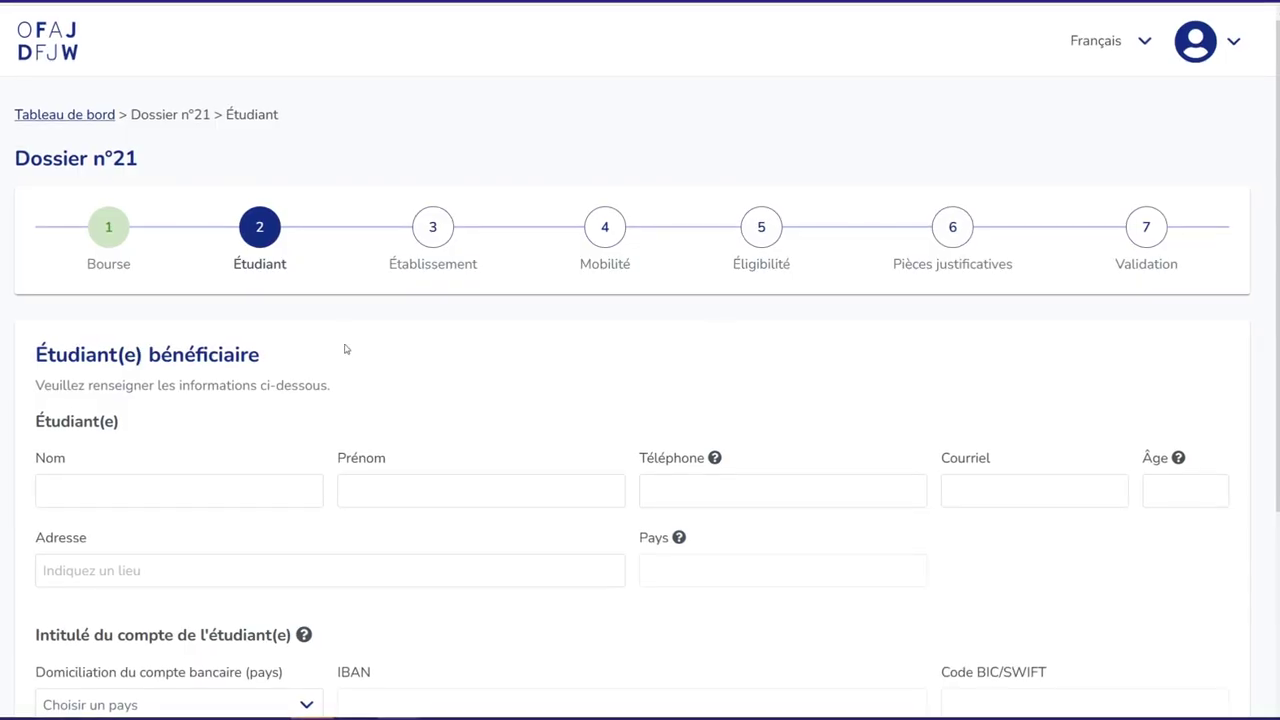
scroll(344, 349, down, 1)
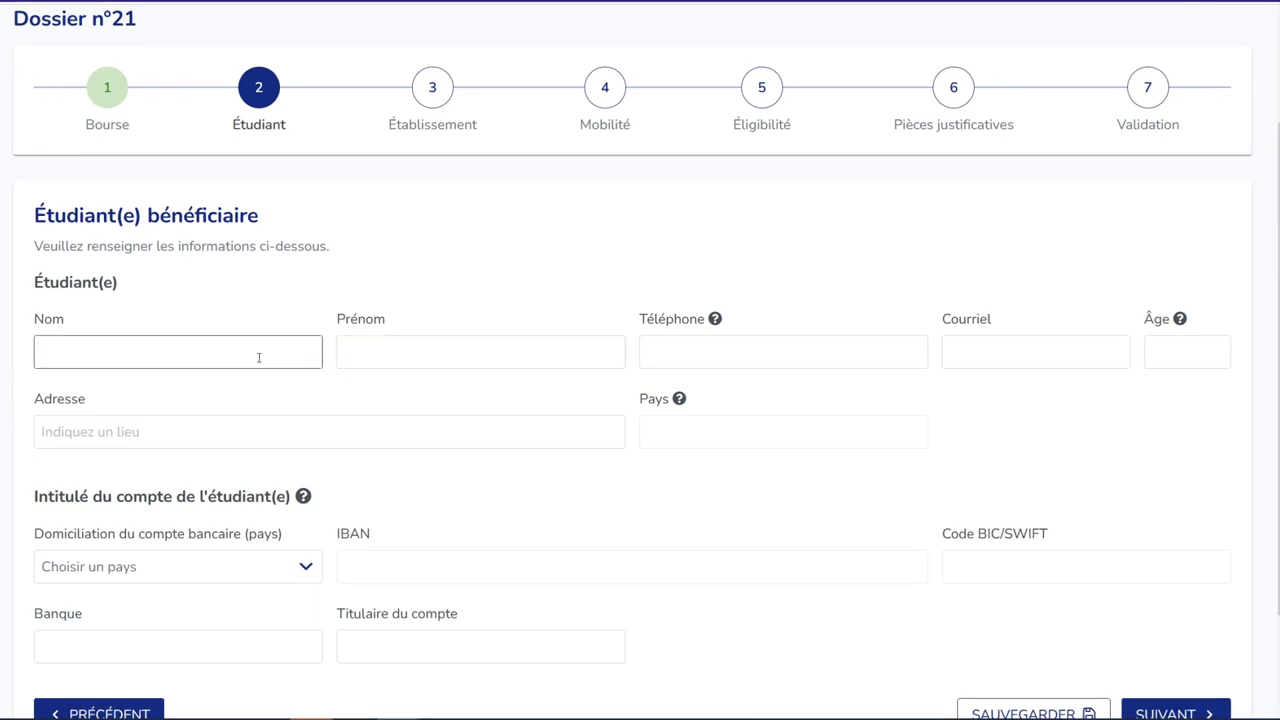
text(Doe)
key(Tab)
text(Jeanne)
click(660, 356)
text(01020304)
click(1023, 352)
text(doe@test.fr)
key(Tab)
text(25)
key(Tab)
text(rue de la Bourse)
click(568, 489)
- Enter the France-domiciled bank account: IBAN, BIC, bank 'Banque ABC' and account holder name
scroll(263, 446, down, 2)
click(263, 446)
click(630, 448)
text(FR12 3456 7890 0000 0000 0000 000)
click(1016, 448)
text(BANKXXXXX)
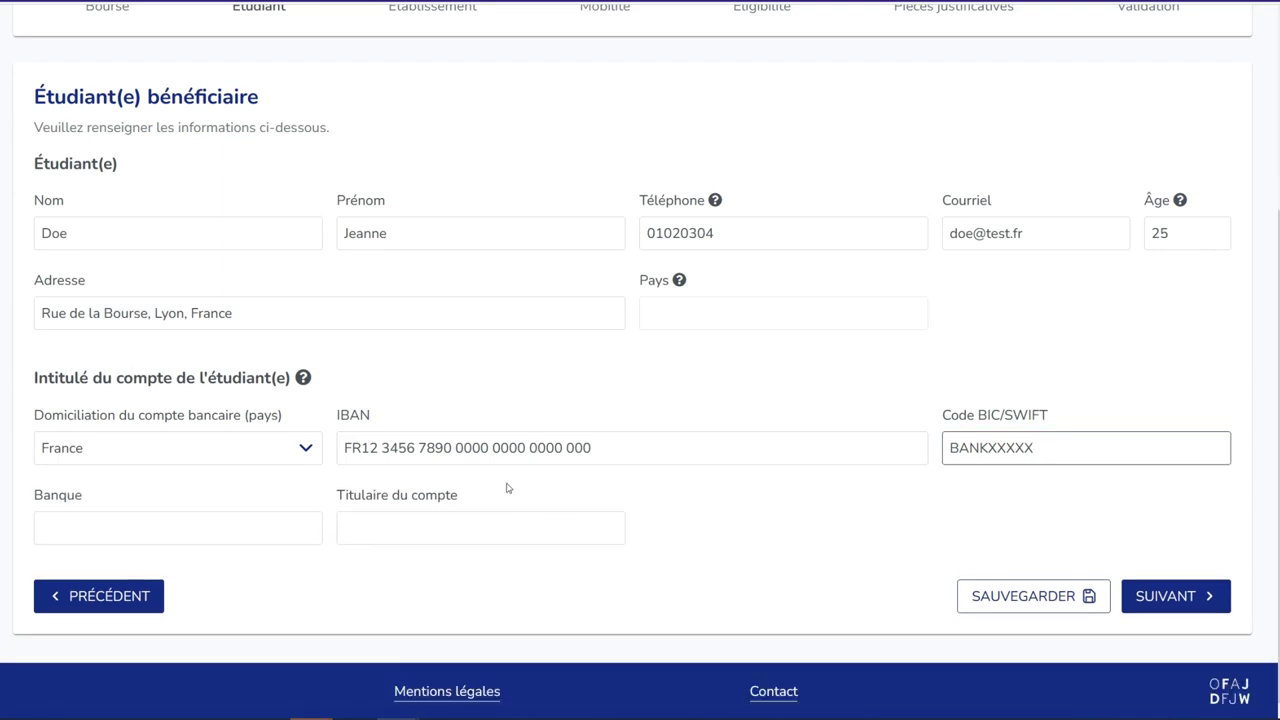
click(251, 531)
text(Banque ABC)
key(Tab)
text(Jeanne Doe)
click(1067, 598)
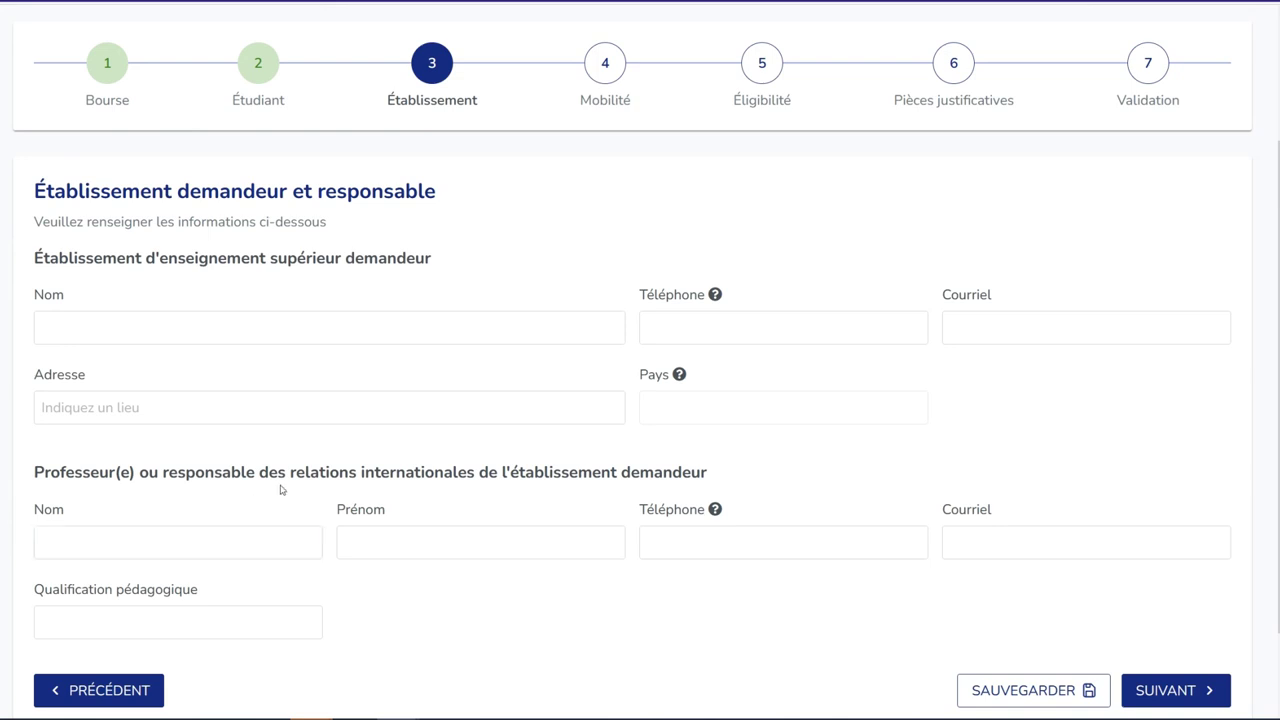
- Enter the sending institution 'Université' with its phone, e-mail and a Lyon address
click(300, 328)
text(Université)
click(913, 332)
text(01020304)
click(1026, 328)
text(univ@test.fr)
click(331, 408)
text(rue de l'université)
click(200, 491)
- Enter the responsible professor's name, phone, e-mail and qualification 'Professeur'
scroll(203, 437, down, 1)
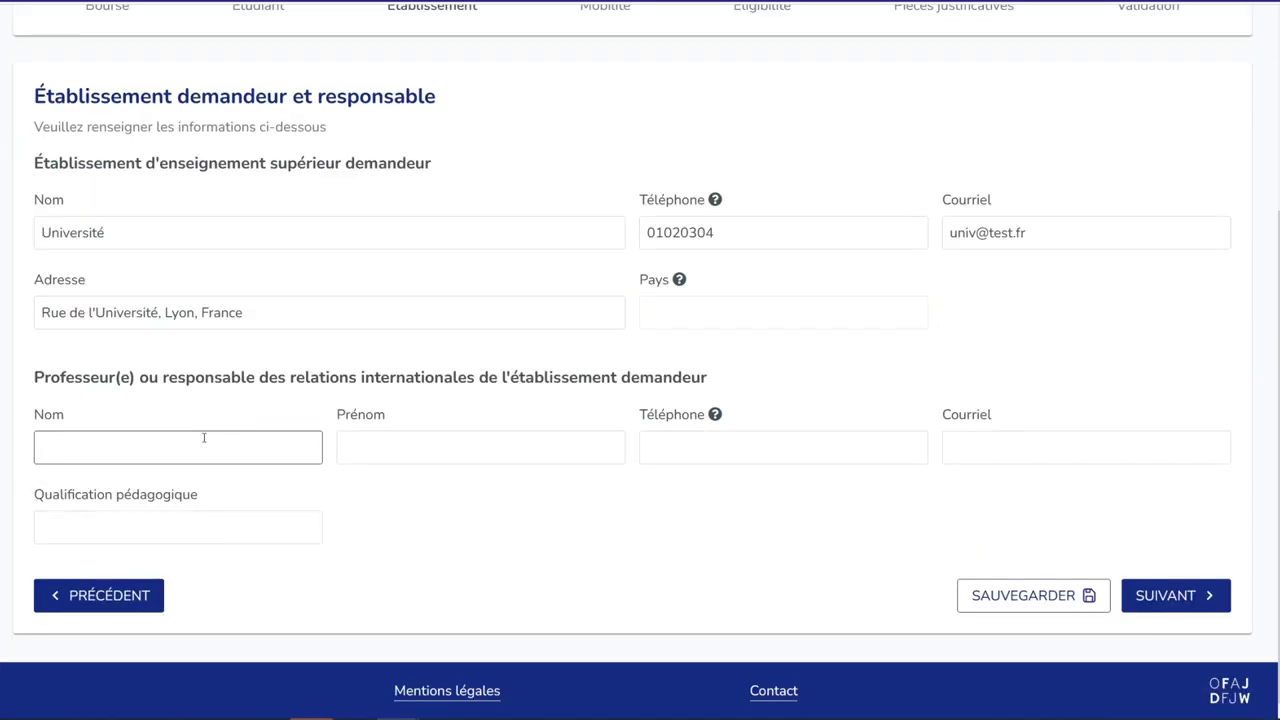
text(Dupont)
key(Tab)
text(Jean)
key(Tab)
text(0120304)
key(Tab)
text(dupont@test.fr)
click(288, 520)
text(Professeur)
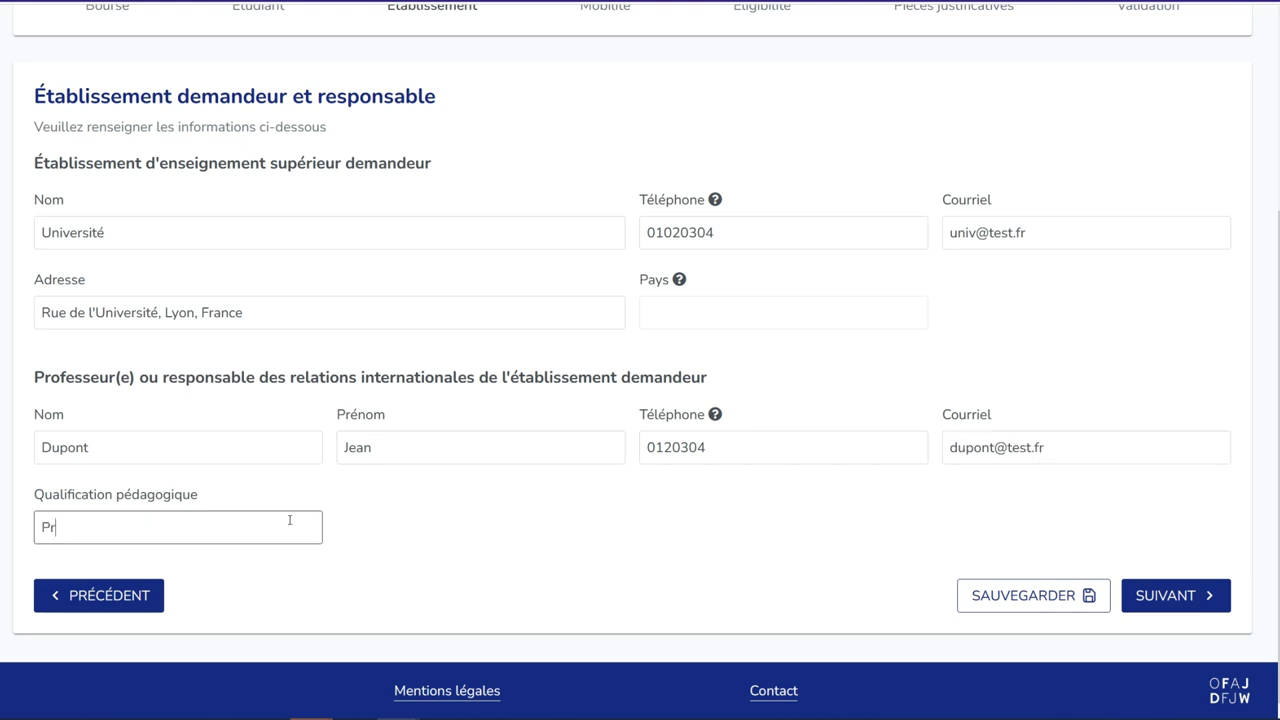
click(1207, 596)
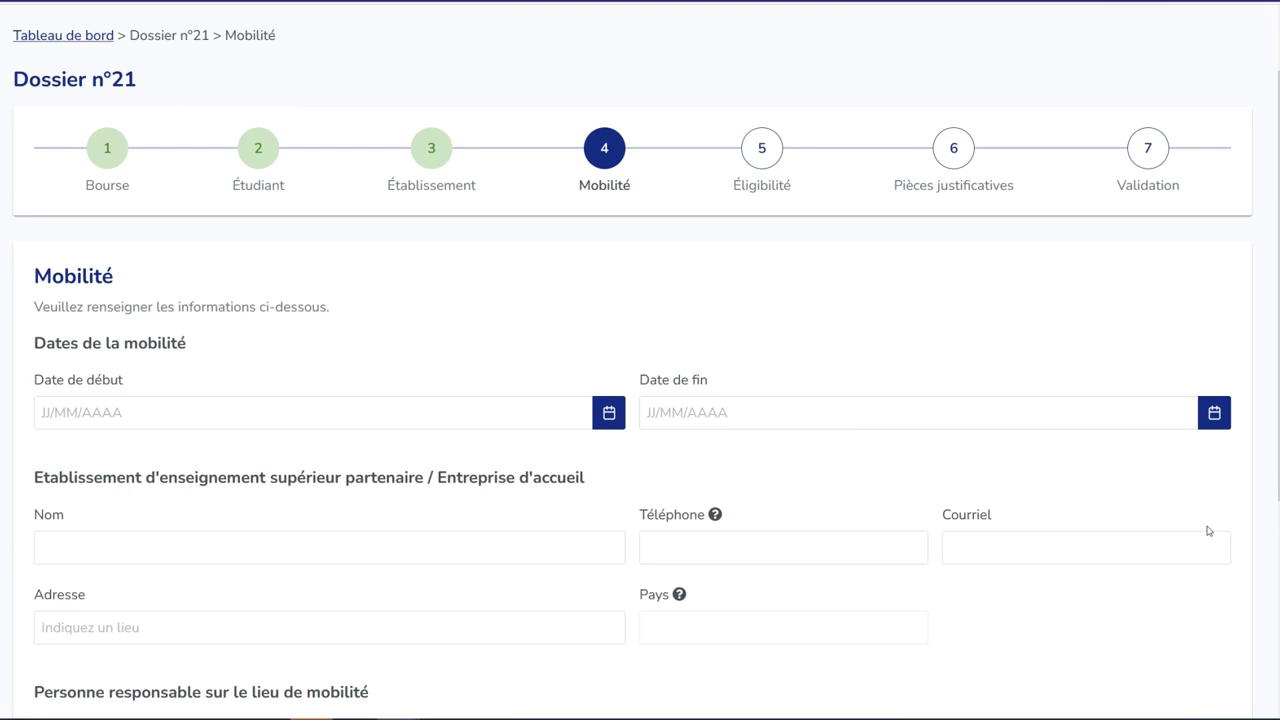
- Set the mobility period from 01/11/2023 to 31/12/2023
click(607, 410)
click(299, 78)
click(290, 320)
click(330, 163)
click(1214, 412)
click(904, 78)
click(897, 338)
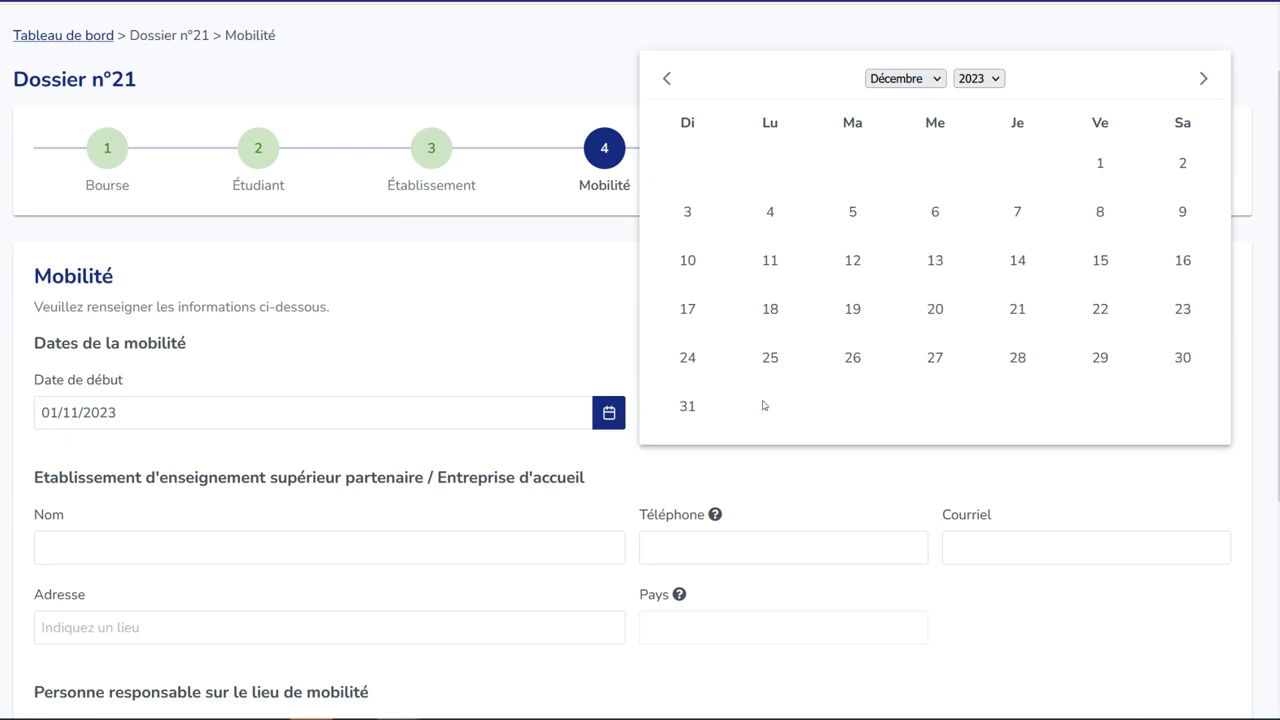
click(687, 406)
- Enter the host institution 'Universität' with its phone, e-mail and a Bochum address
scroll(669, 466, down, 1)
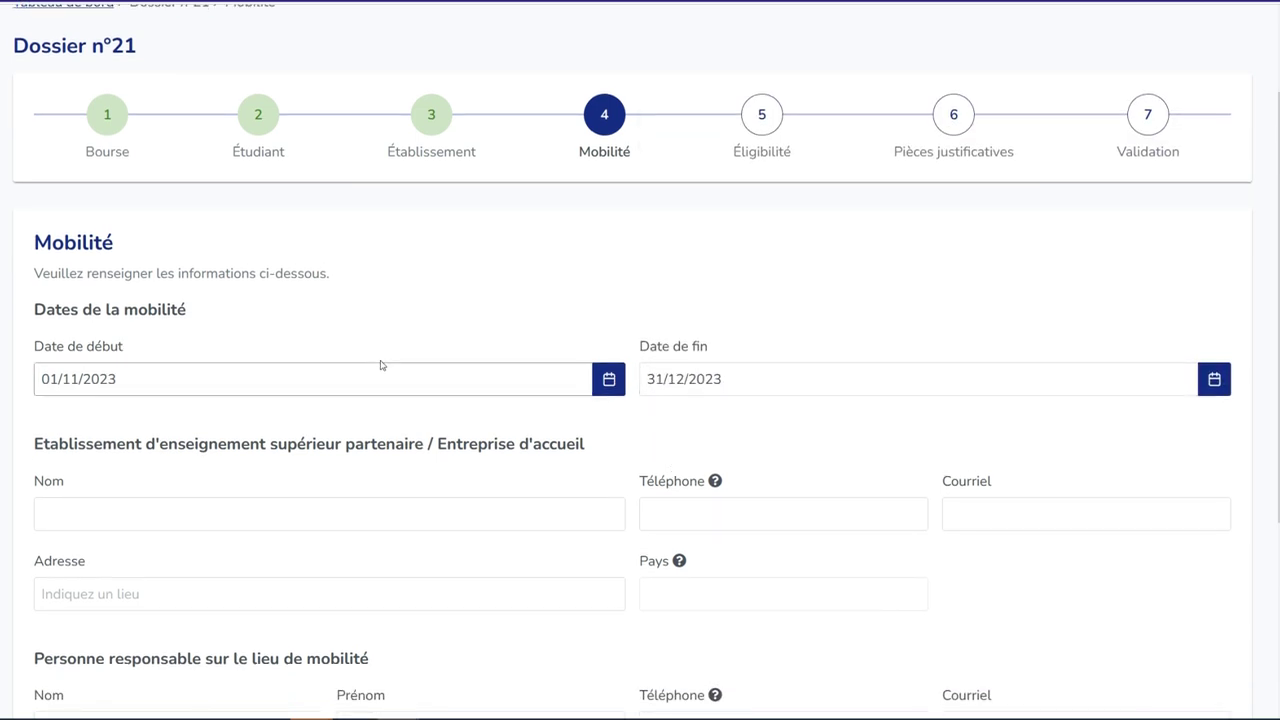
scroll(348, 467, down, 1)
click(261, 492)
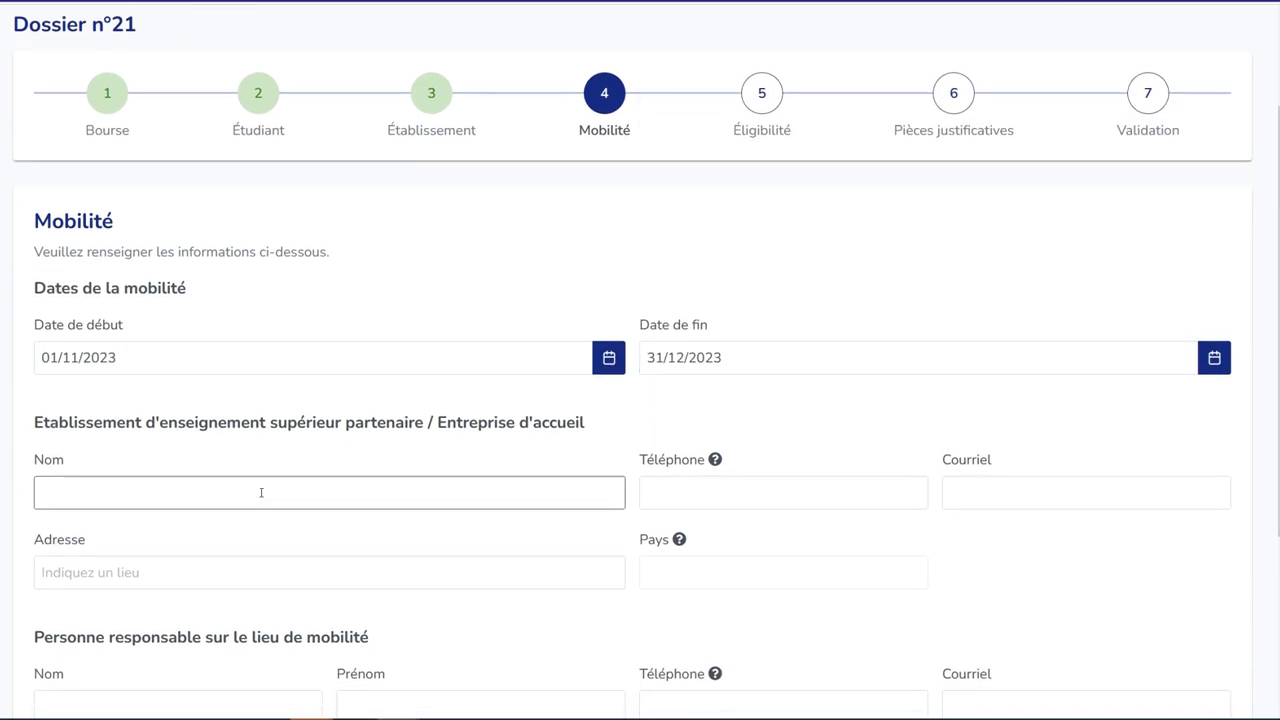
text(Universität)
click(772, 502)
text(0230405)
click(985, 490)
text(univ@test.de)
click(507, 577)
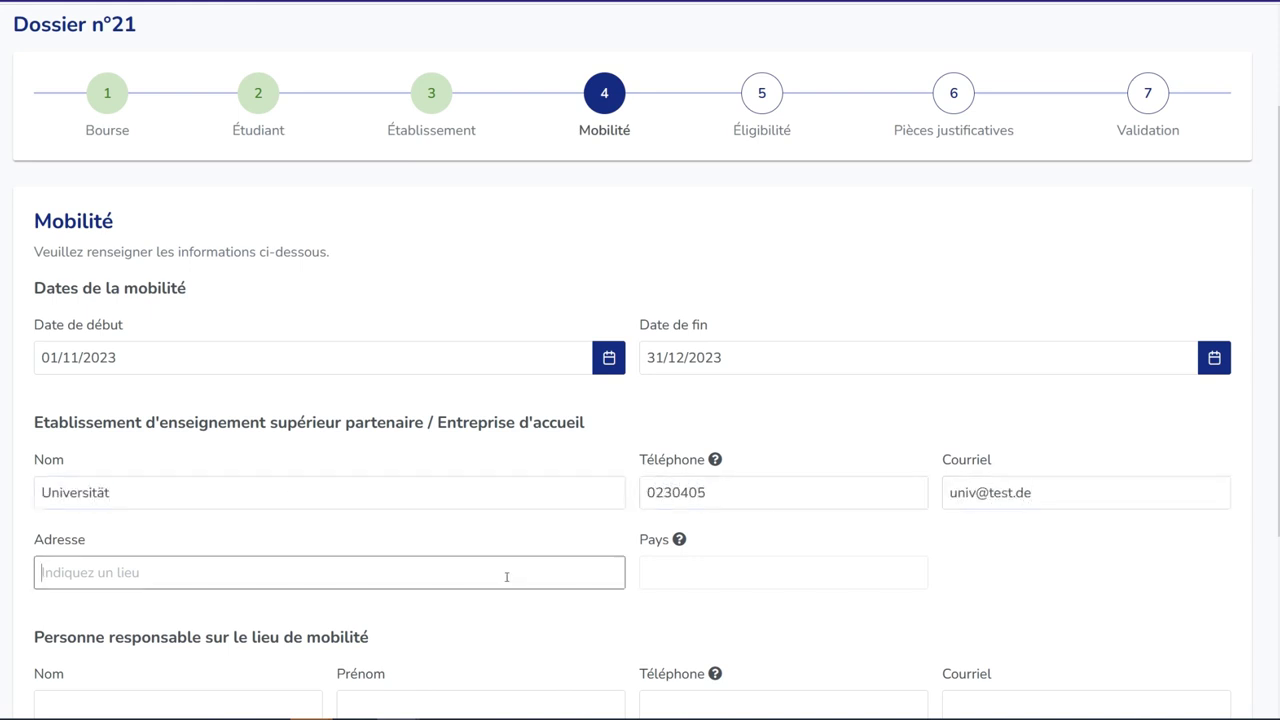
text(universitätsstraße)
click(246, 603)
- Enter the on-site contact person's name, phone, e-mail and Fonction 'Lehrer'
scroll(527, 554, down, 3)
click(204, 459)
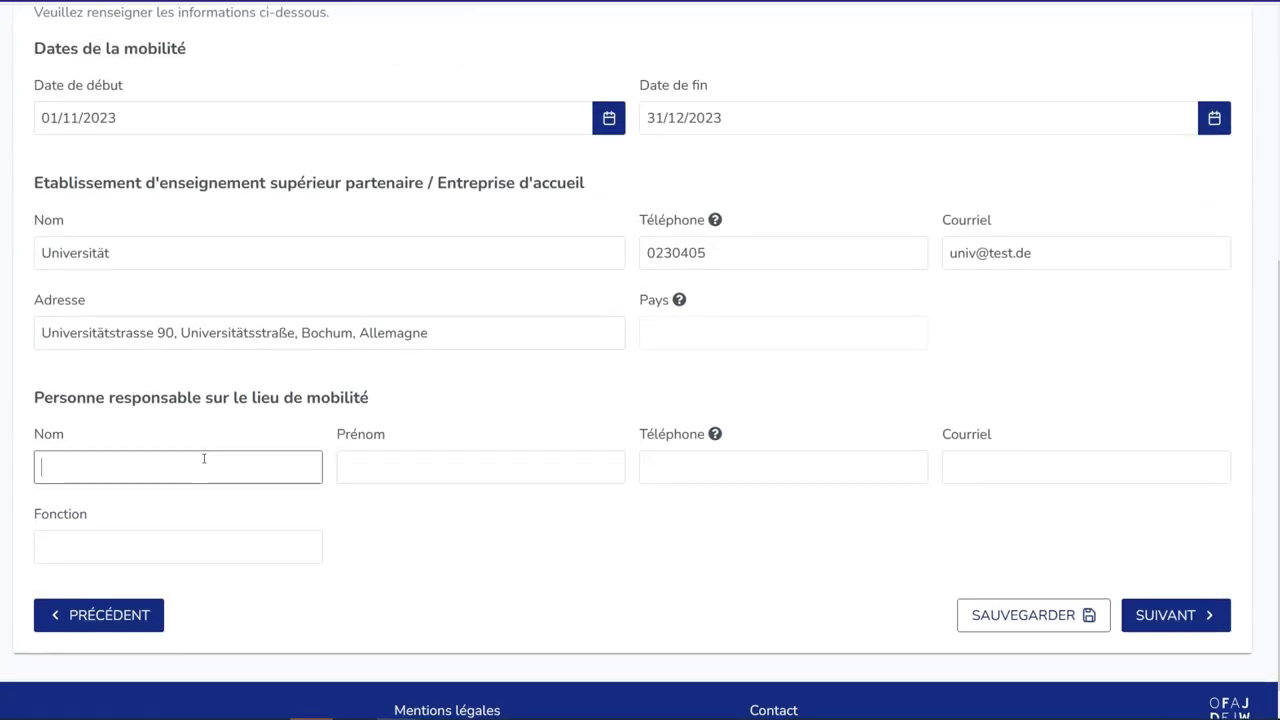
text(Mustermann)
key(Tab)
text(Max)
key(Tab)
text(02030405)
key(Tab)
text(mustermann@test.de)
click(152, 543)
text(Lehrer)
click(1162, 616)
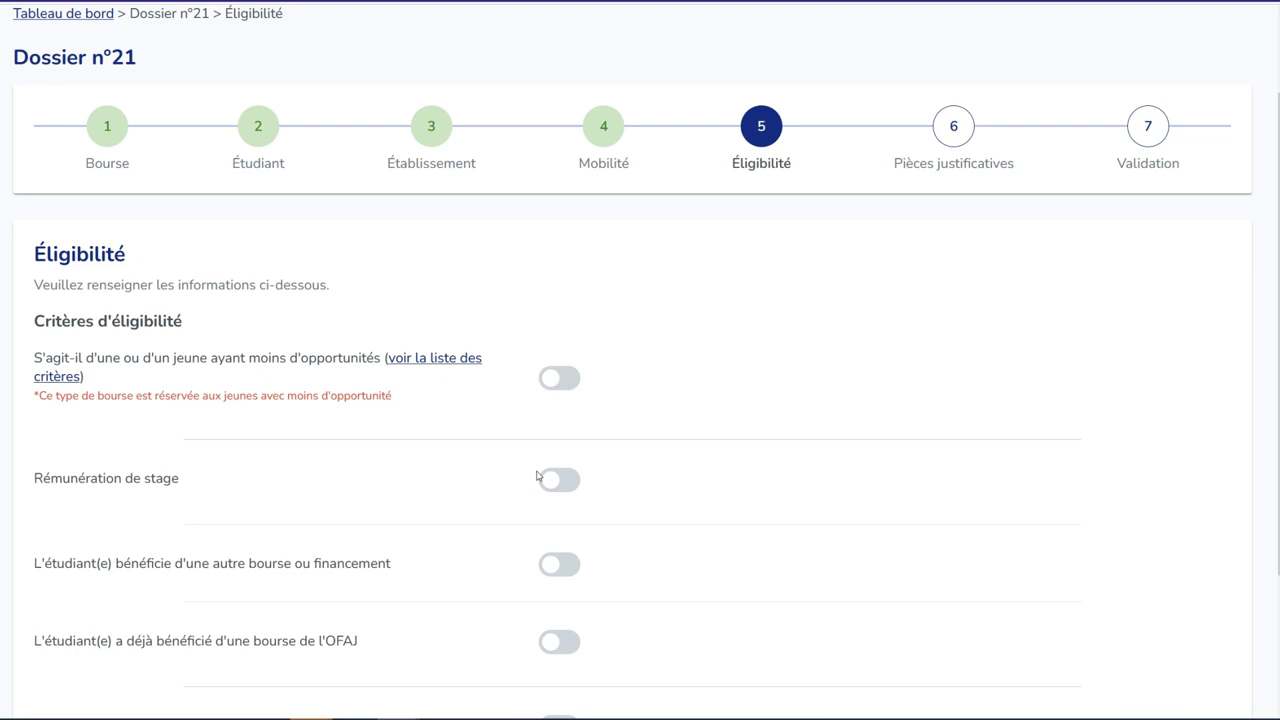
- Declare fewer opportunities and a paid internship of '300€ par mois'
click(548, 380)
scroll(605, 438, down, 1)
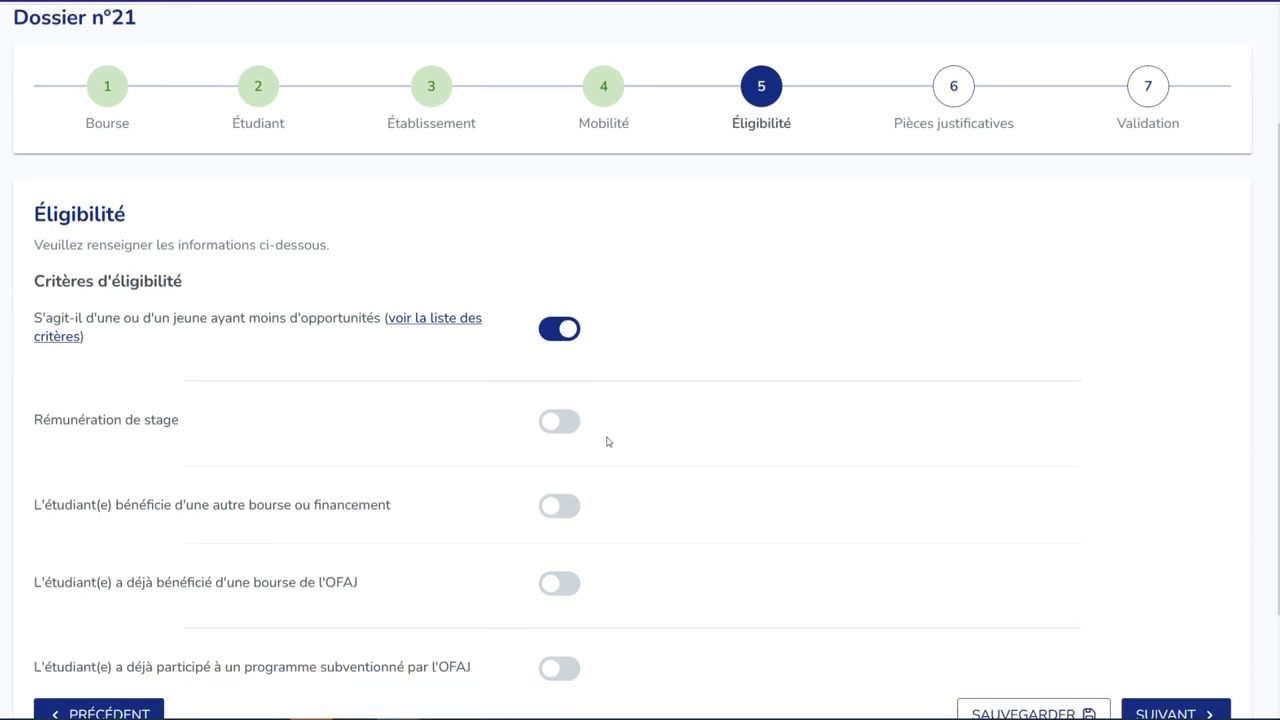
click(559, 378)
click(1011, 375)
text(300€ par mois)
click(760, 486)
- Declare another funding source 'Bourse Erasmus +' worth 500 €
scroll(296, 455, down, 1)
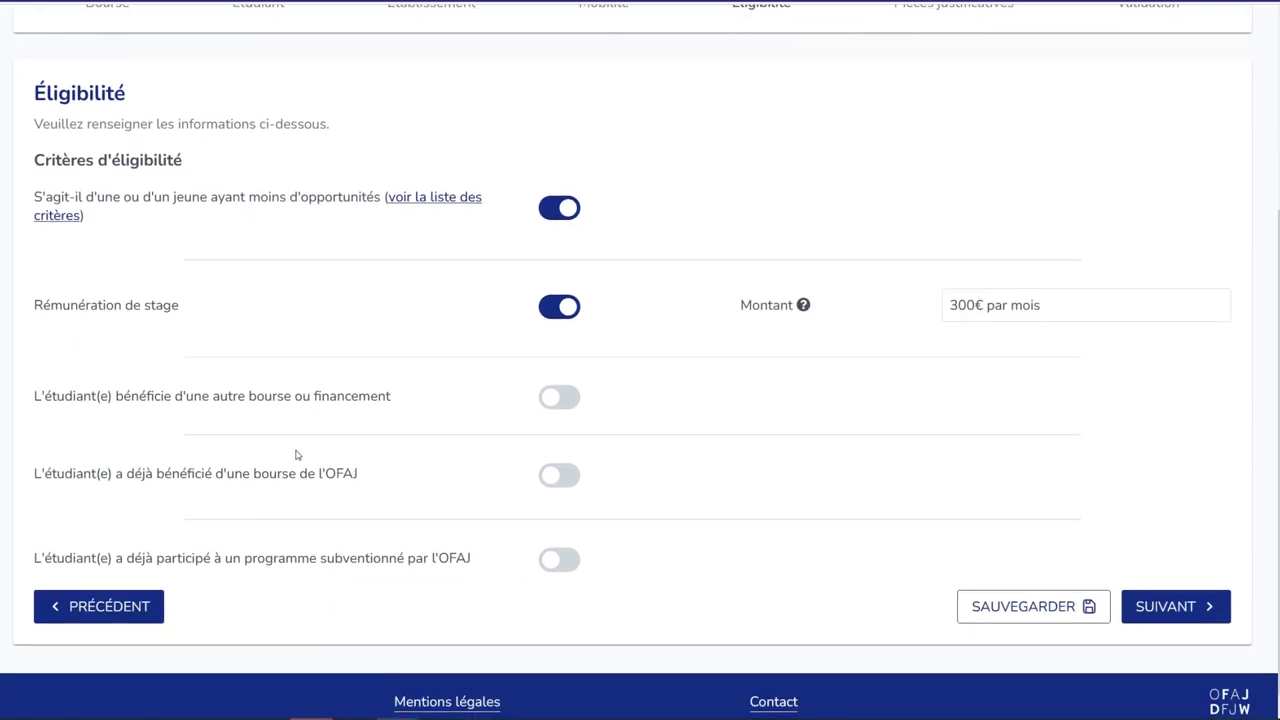
click(580, 398)
click(994, 403)
text(Bourse Erasmus +)
click(1028, 445)
text(500 €)
click(810, 516)
scroll(693, 526, down, 1)
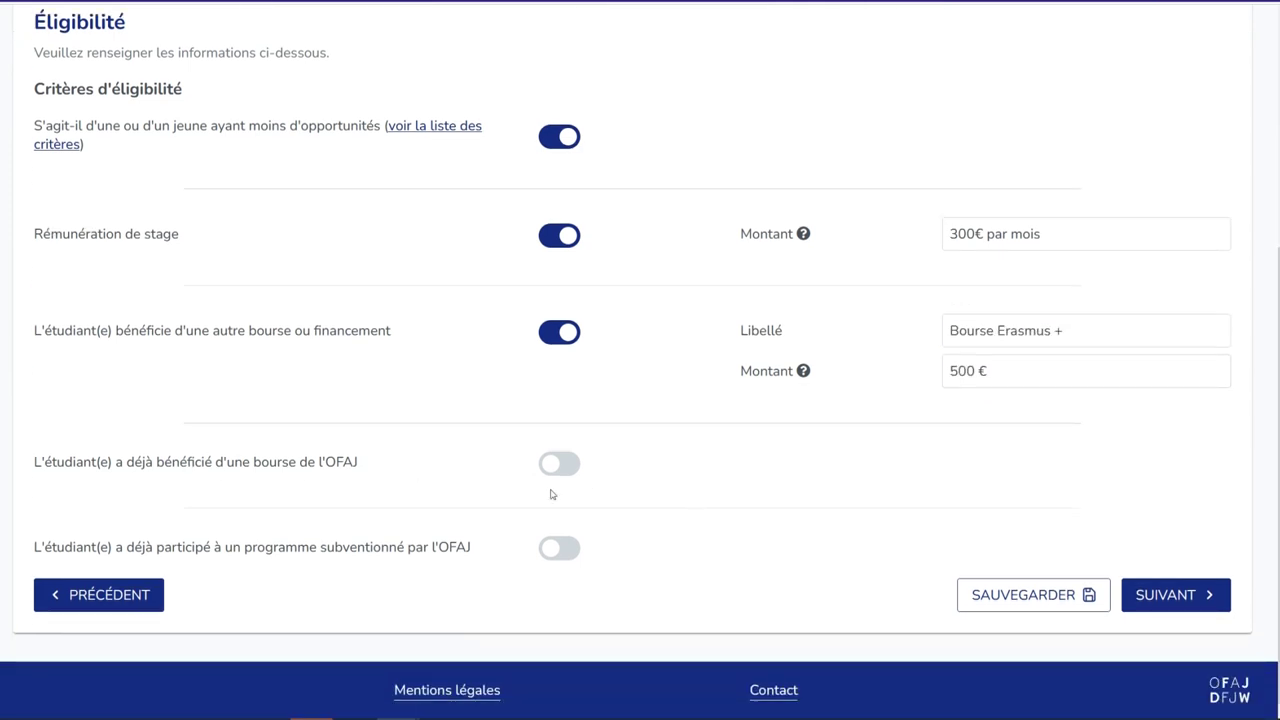
click(1143, 588)
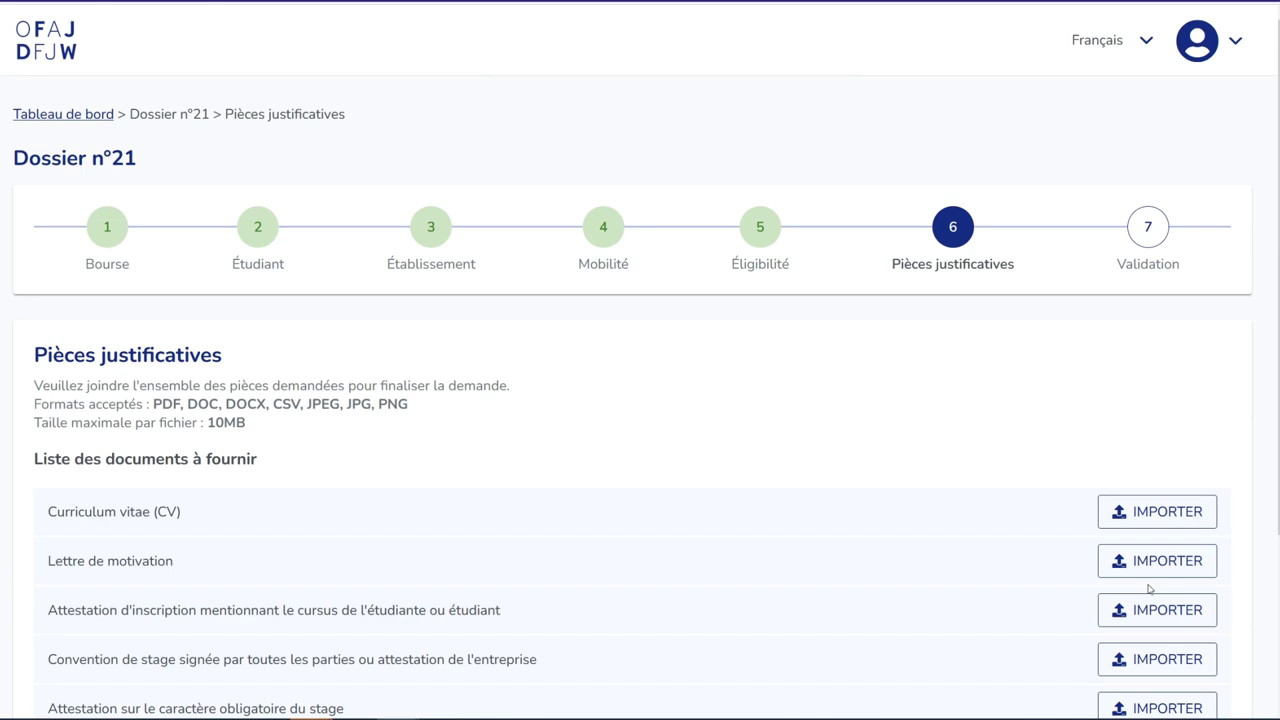
- Upload Document Test.pdf for the CV and every other document row through the RIB
scroll(1080, 389, down, 1)
click(1125, 412)
click(1157, 449)
double_click(208, 28)
click(1157, 483)
double_click(208, 28)
click(1157, 517)
double_click(208, 28)
click(1157, 551)
double_click(208, 28)
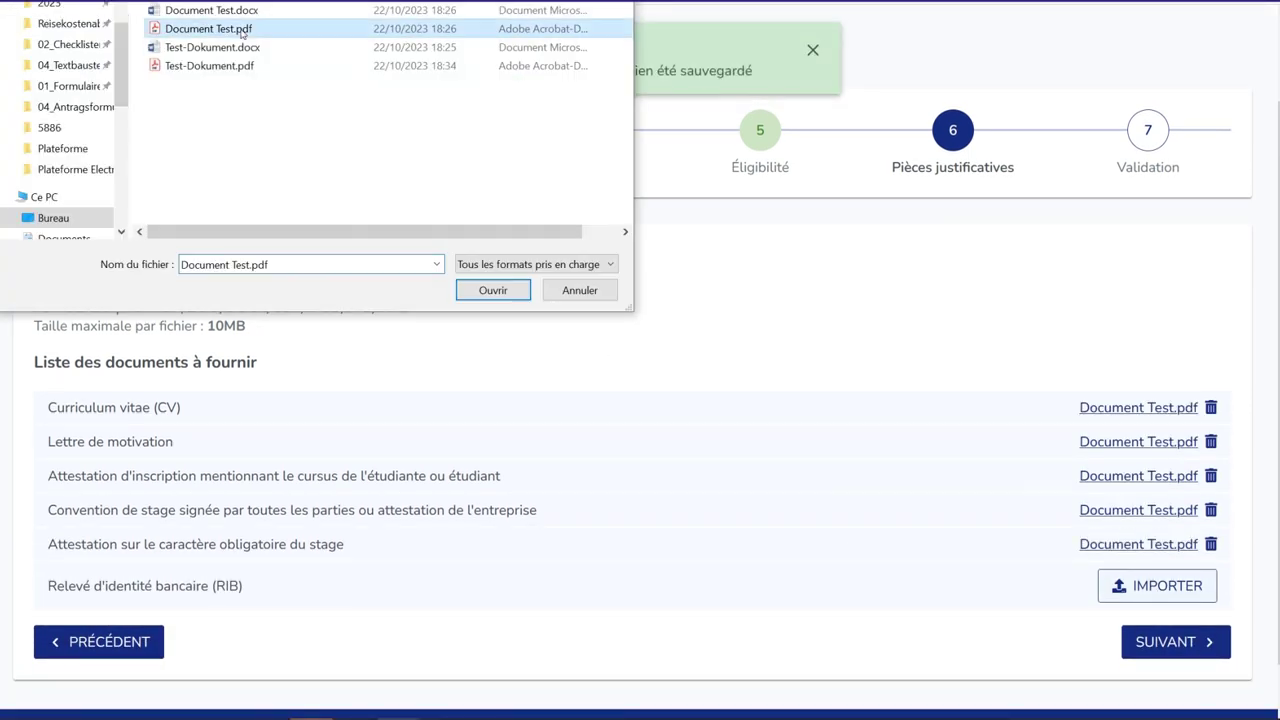
double_click(241, 30)
scroll(822, 556, down, 1)
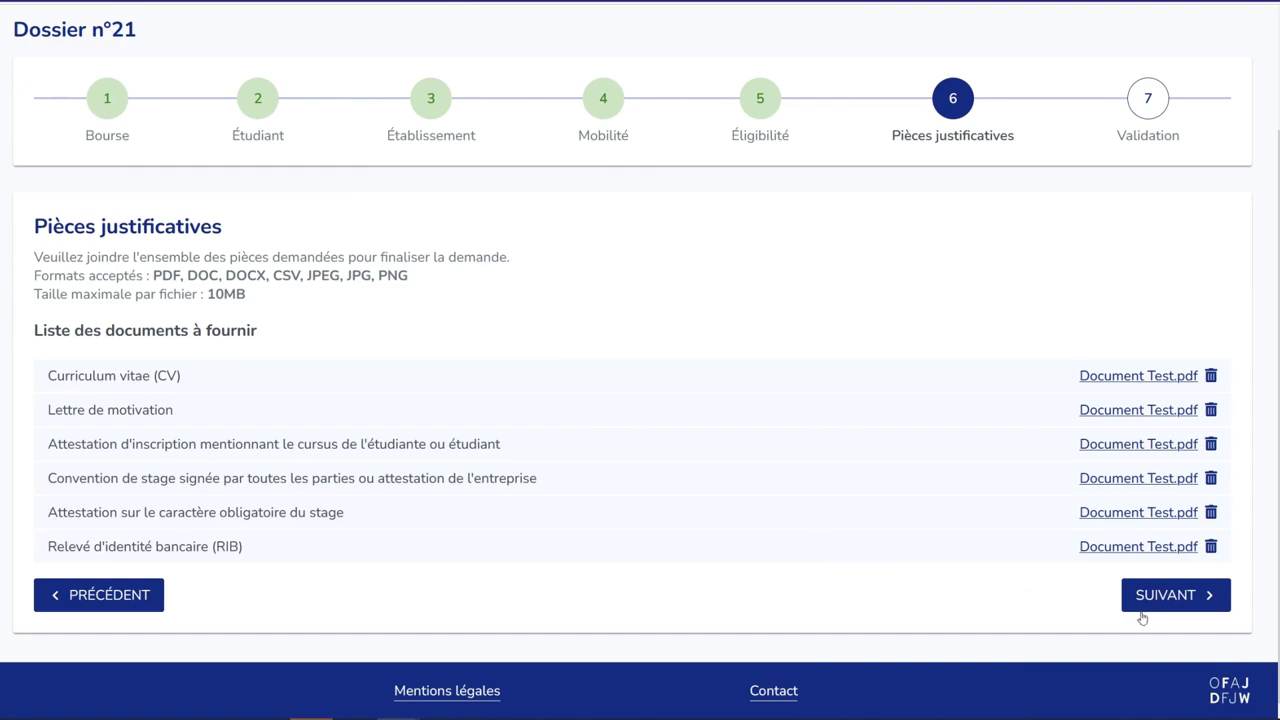
click(1110, 595)
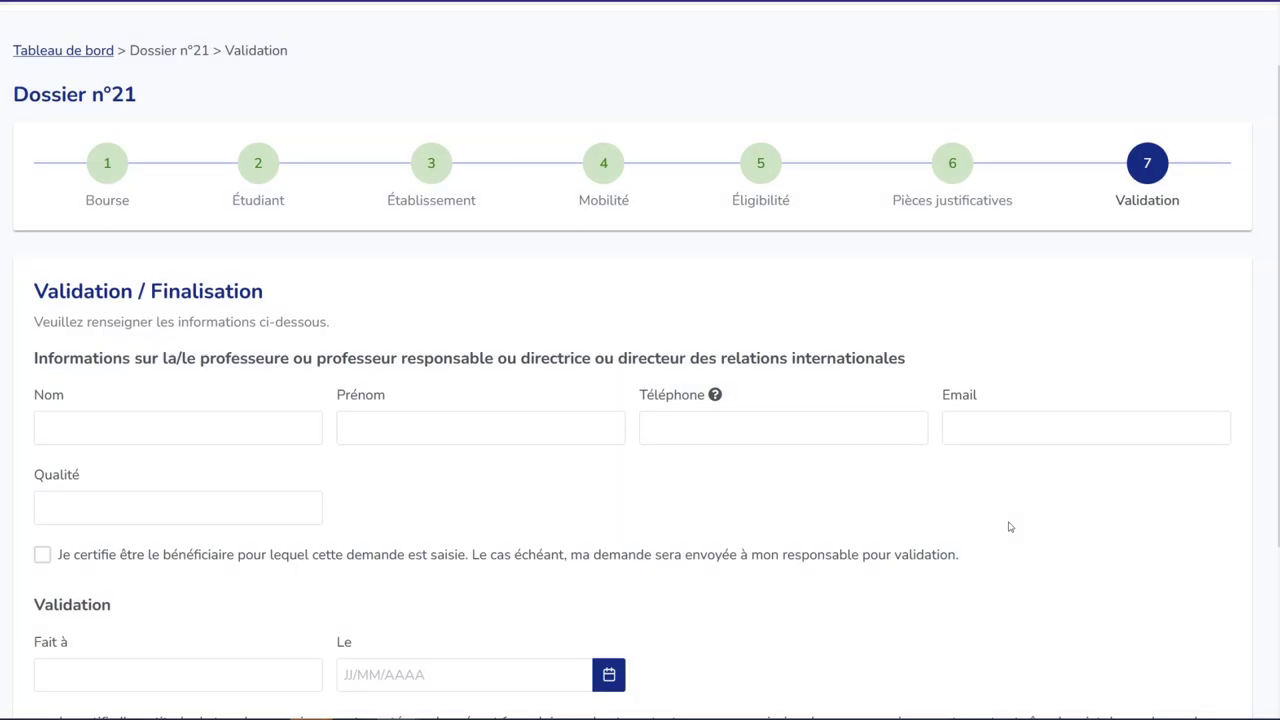
- Enter the professor's name, phone, e-mail and Qualité 'Professeur', and tick the beneficiary certification
scroll(1010, 527, down, 1)
click(189, 406)
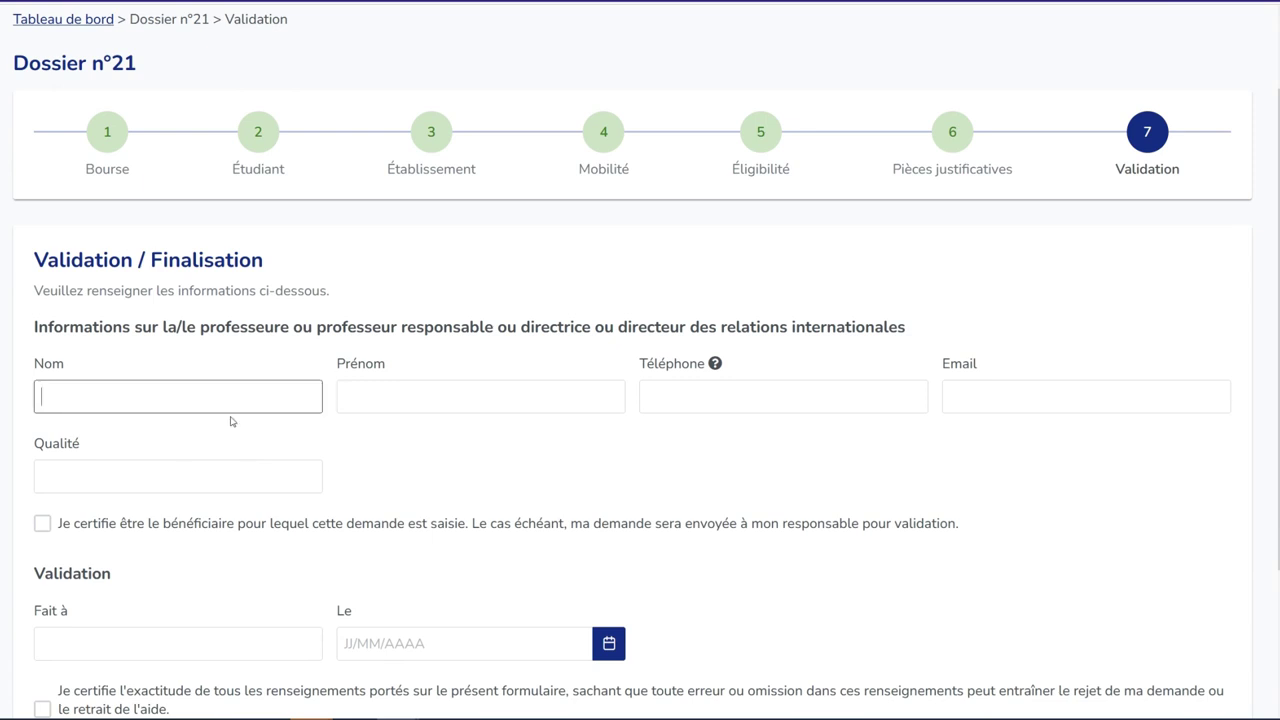
text(Dupont)
key(Tab)
text(Jean)
key(Tab)
text(01020304)
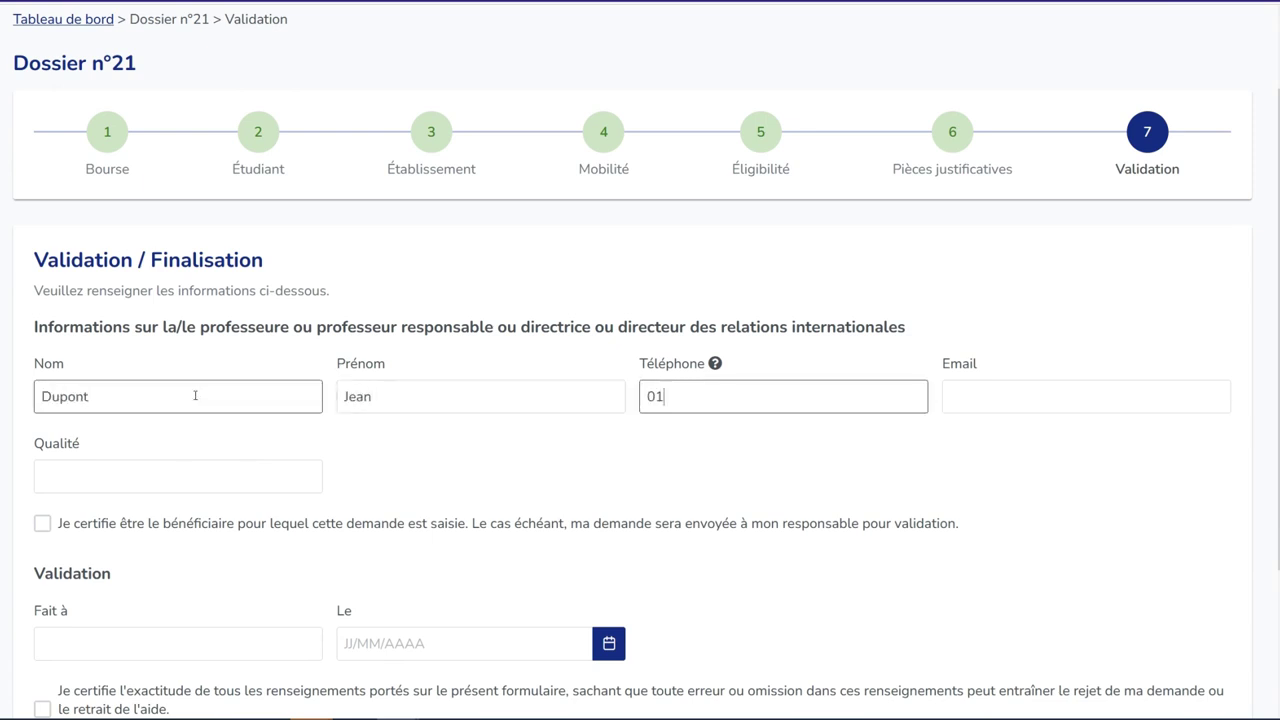
click(950, 396)
text(dupont@test.fr)
key(Tab)
text(Professeur)
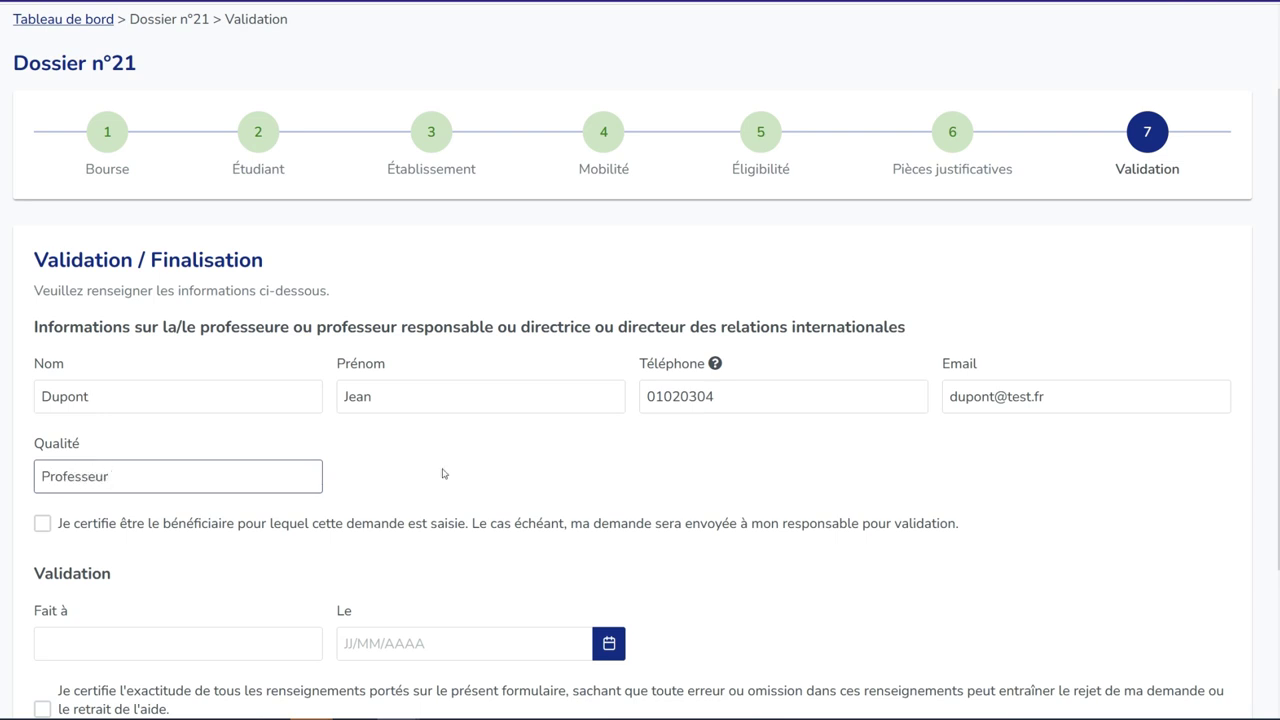
click(443, 471)
scroll(443, 473, down, 1)
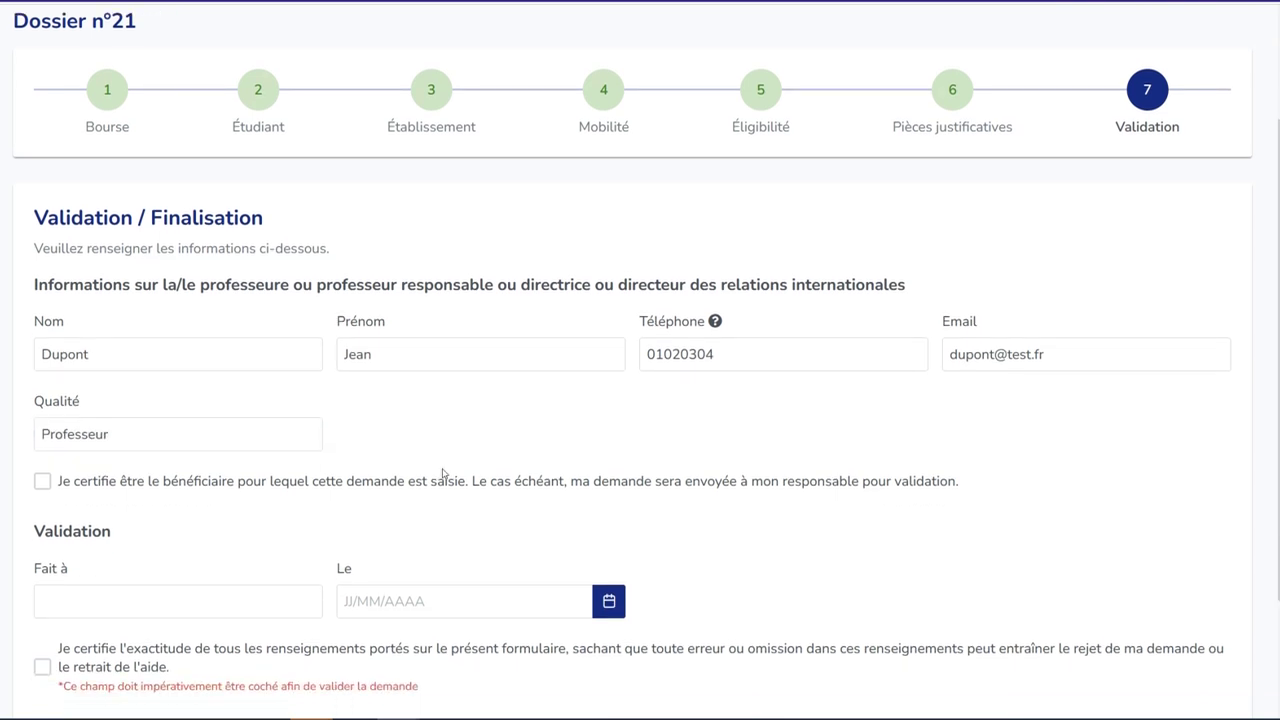
click(44, 485)
- Sign as made in Lyon on 25/10/2023 and tick the information-accuracy certification
scroll(351, 457, down, 1)
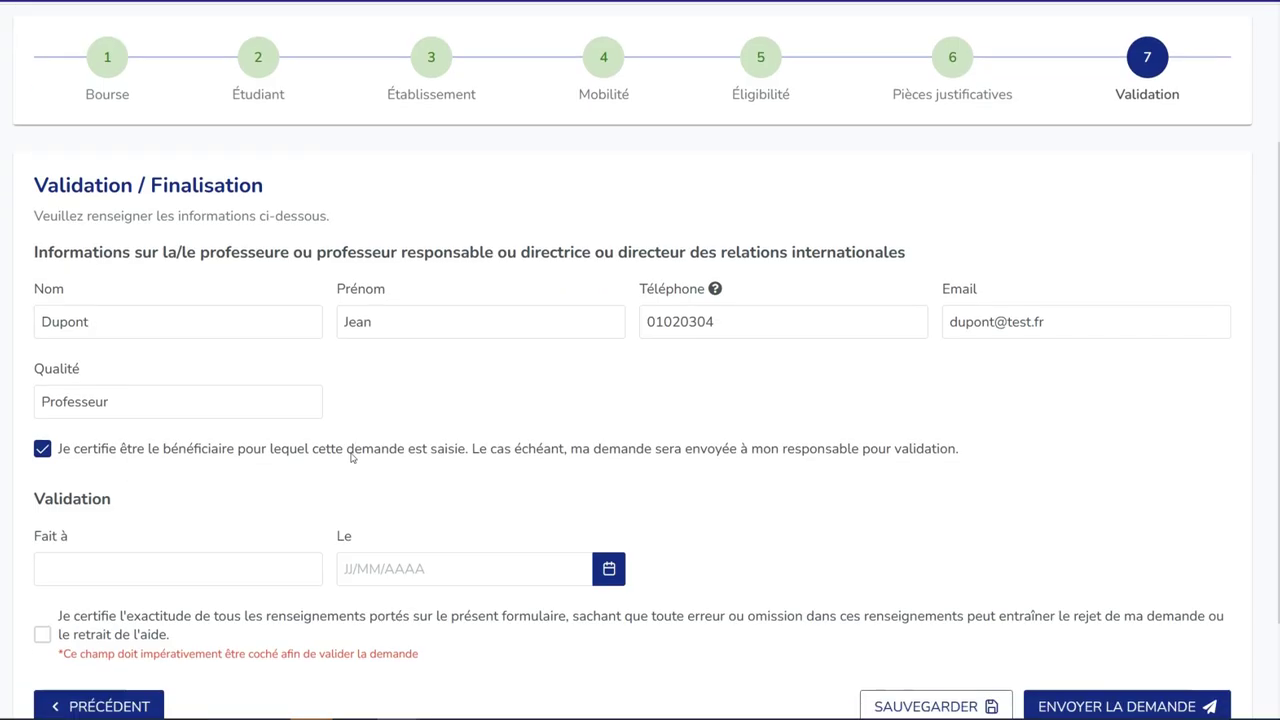
click(193, 502)
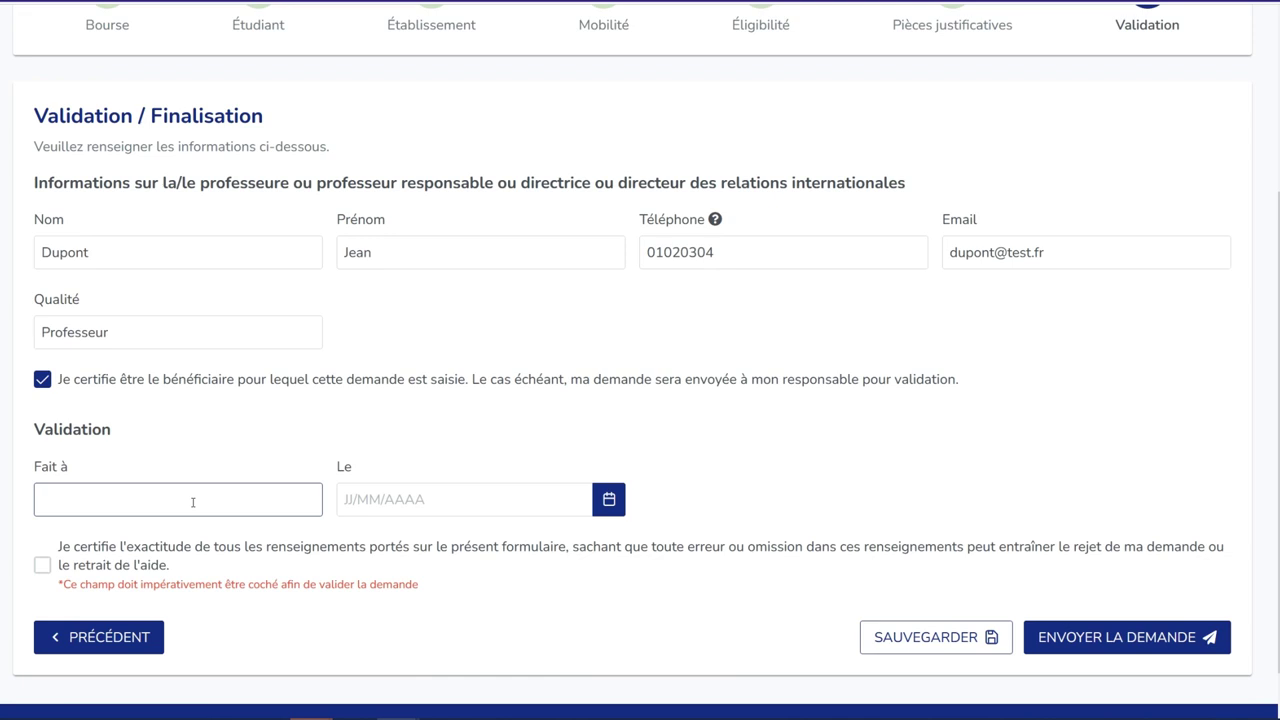
text(Lyon)
key(Tab)
key(Return)
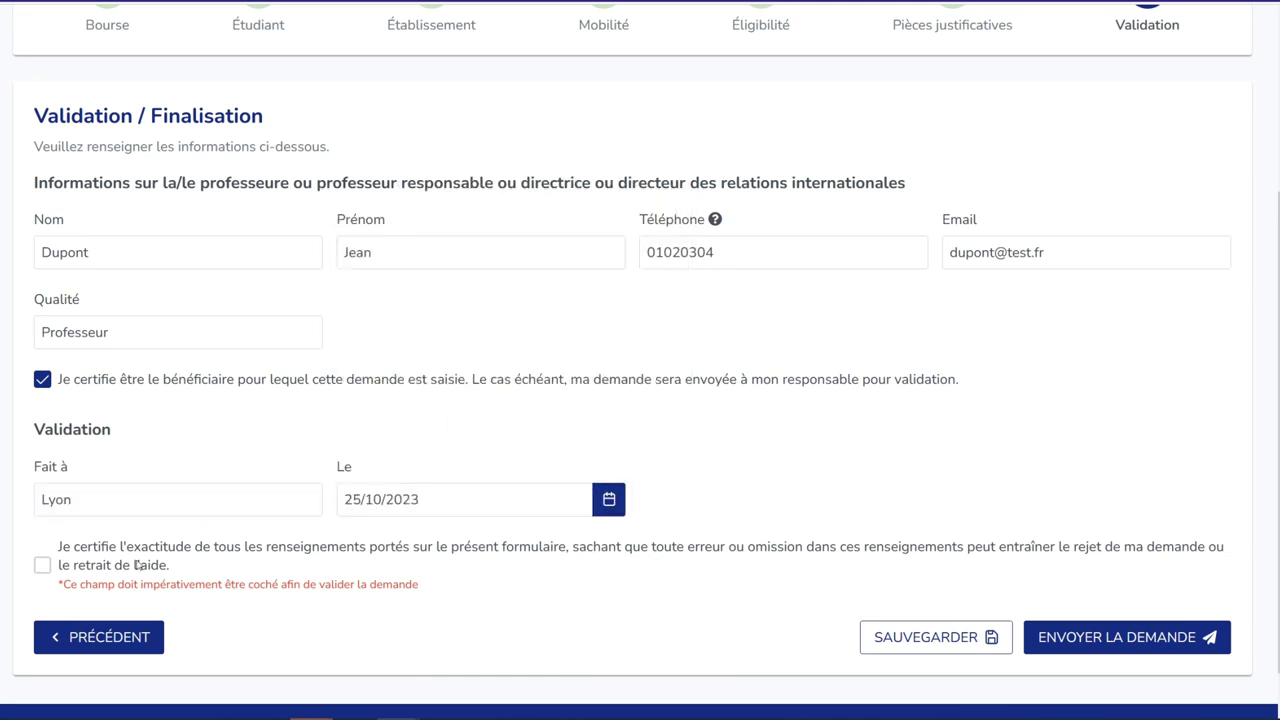
click(41, 566)
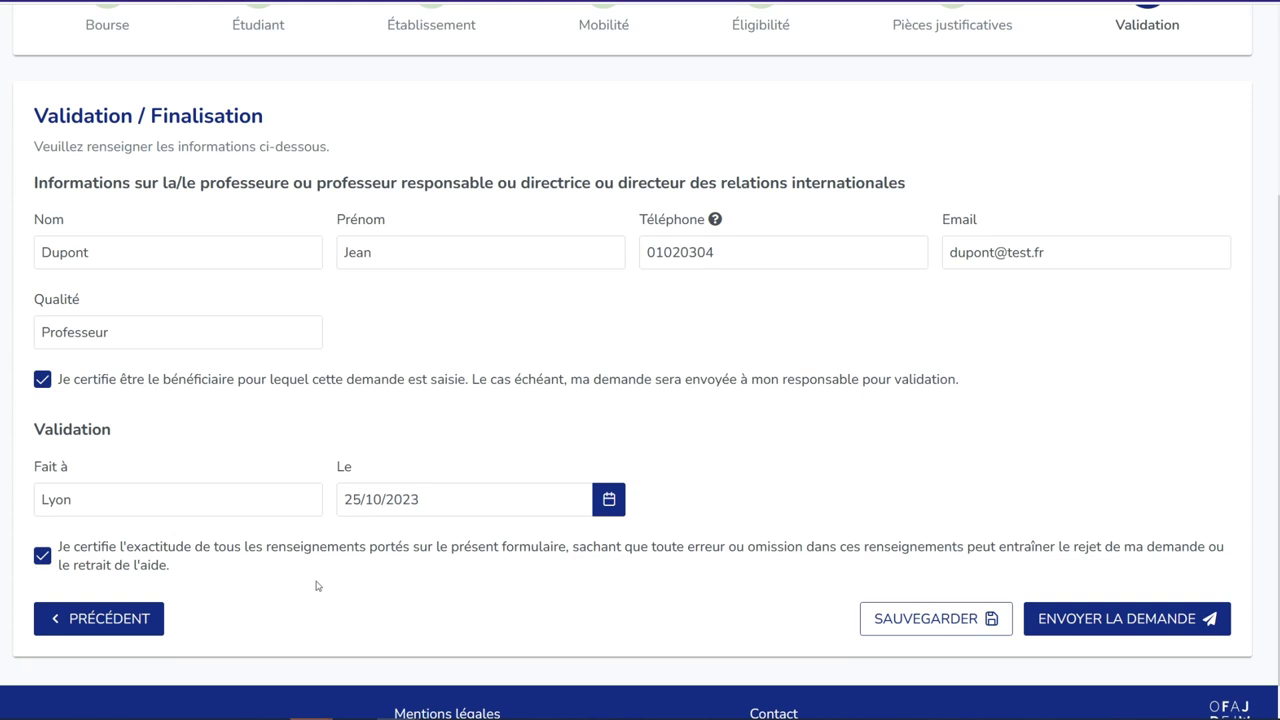
scroll(443, 575, up, 2)
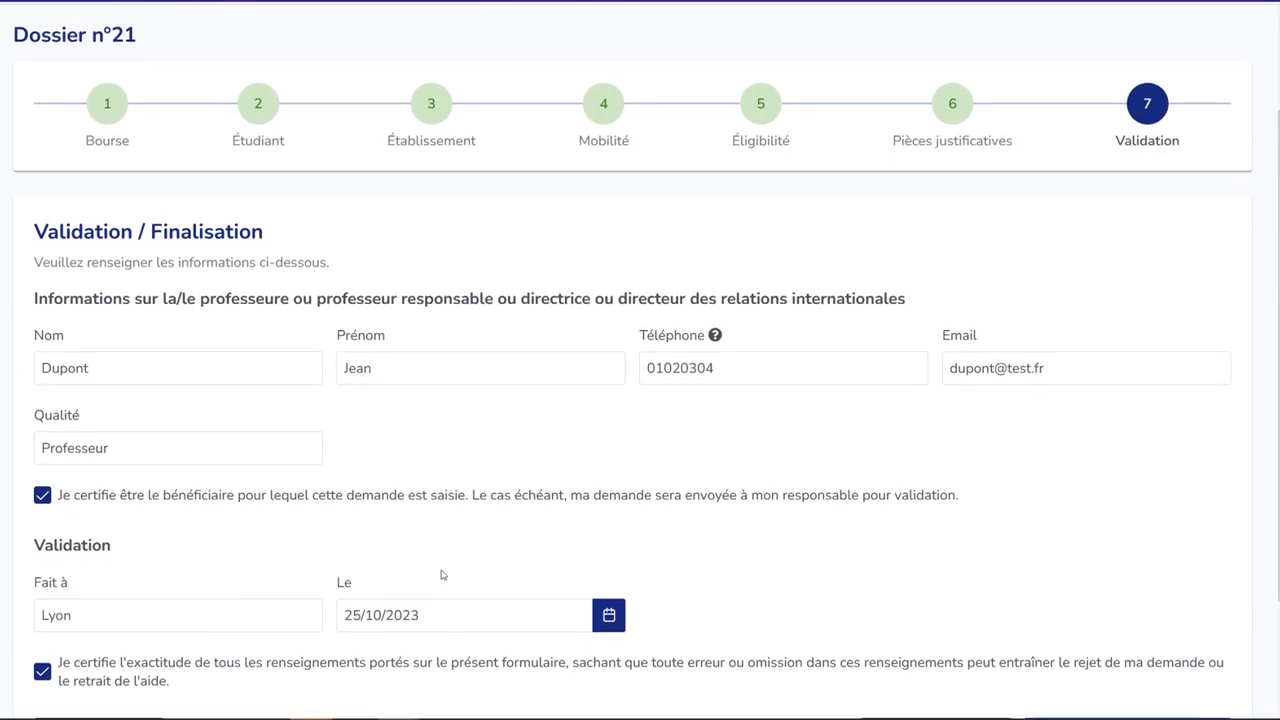
scroll(443, 575, up, 1)
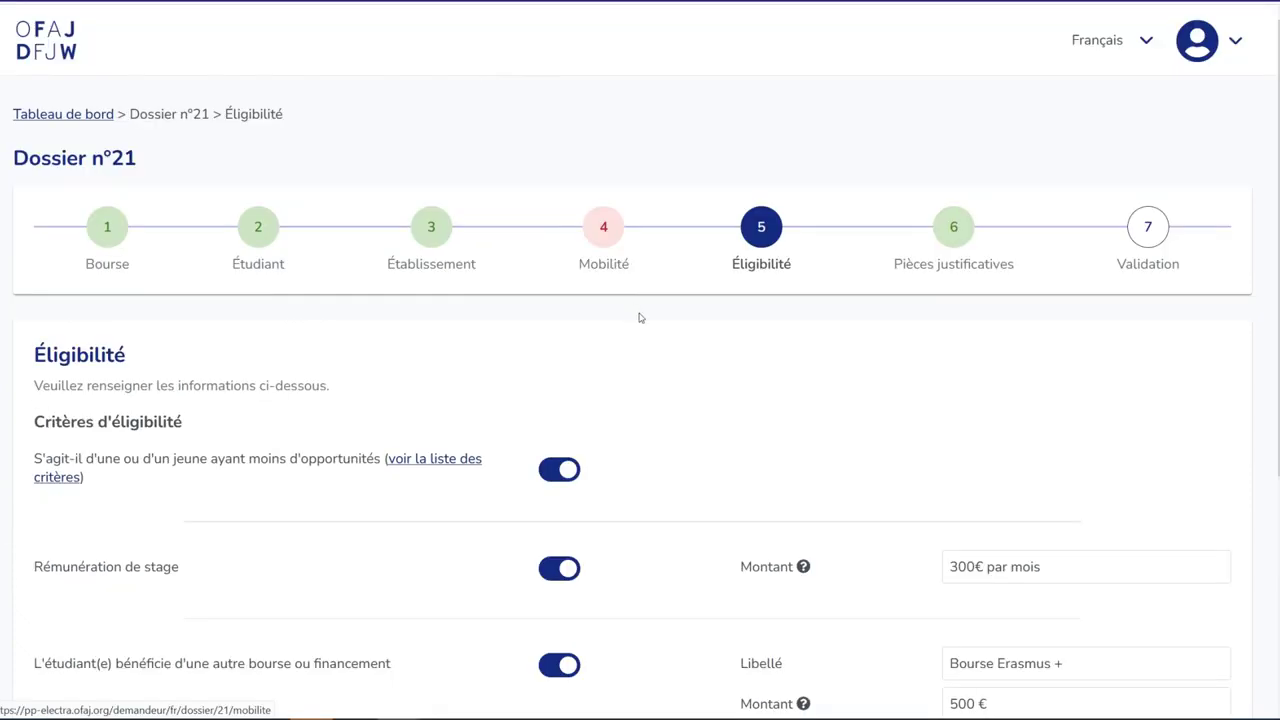
- Enter 'Universität' as the partner institution's name on the Mobilité step and save
scroll(640, 317, down, 2)
scroll(600, 262, up, 1)
click(602, 186)
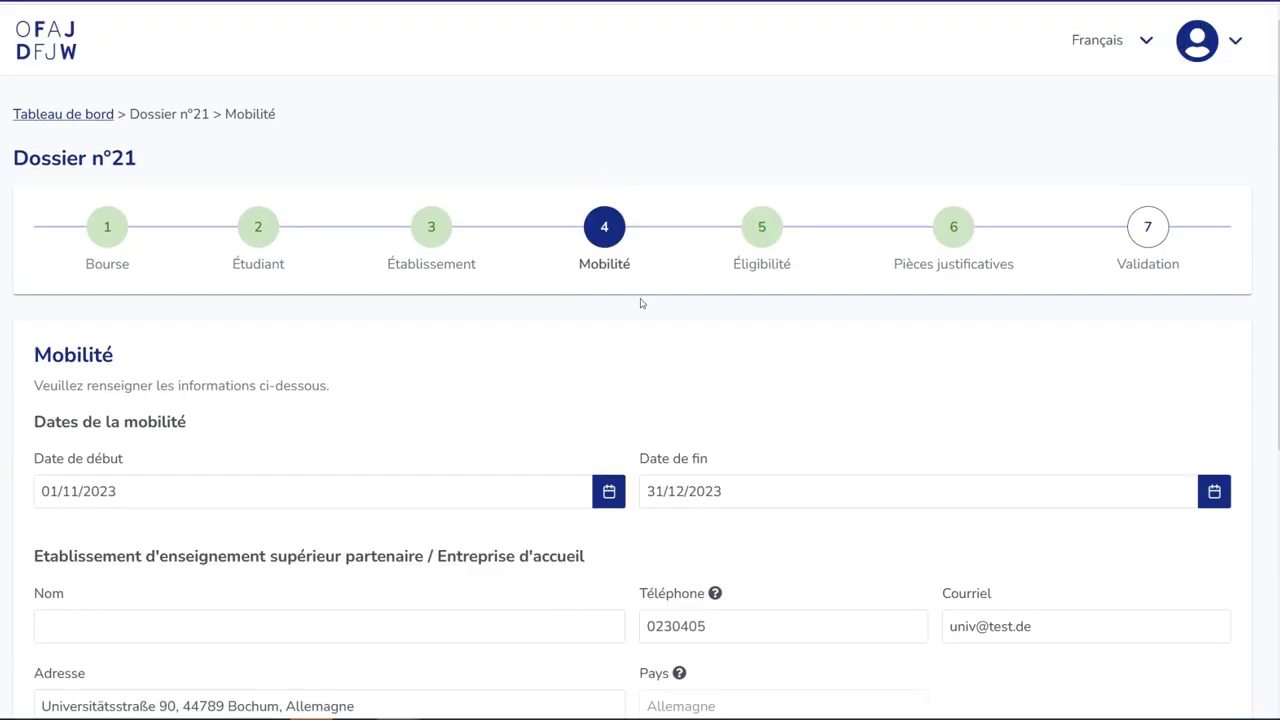
scroll(672, 412, down, 4)
click(416, 423)
text(Universität)
scroll(346, 420, down, 3)
click(1034, 594)
- Fill in the responsible person's contact details, Lyon and 25/10/2023, and tick both certifications
text(J)
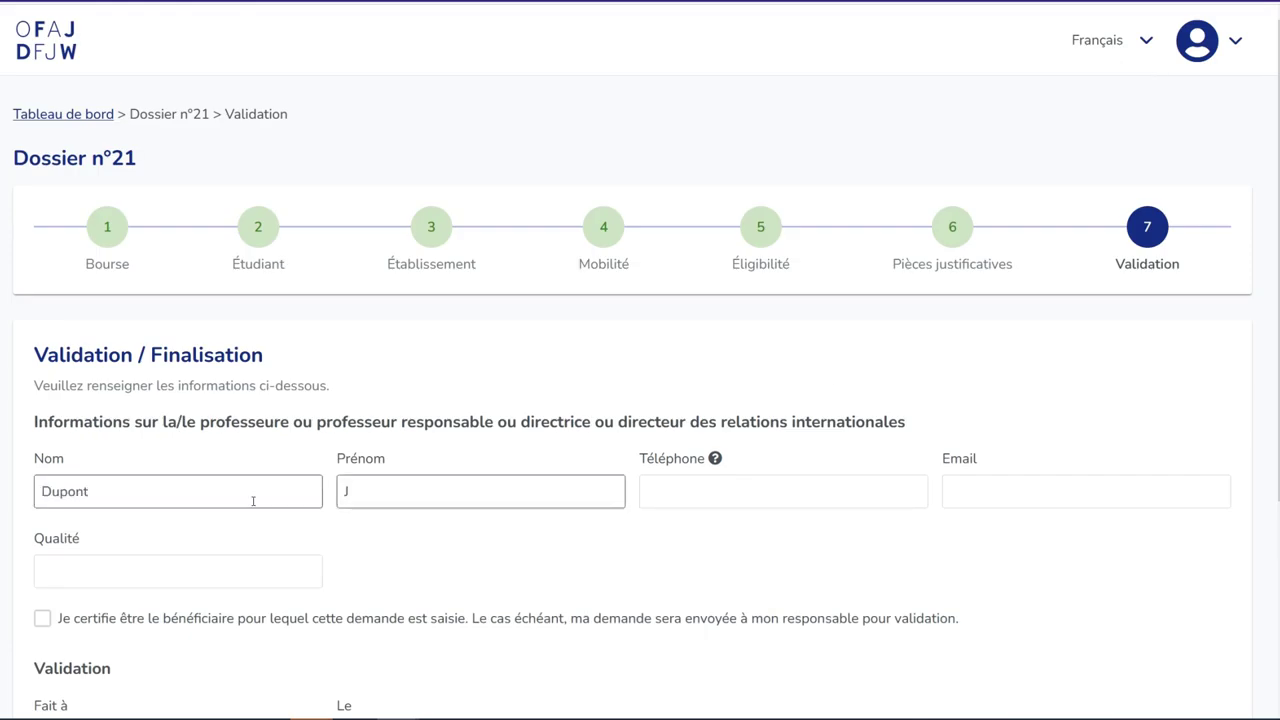
text(ean	01020304	dupont@test.fr	Professeur)
scroll(640, 400, down, 3)
click(229, 449)
text(Lyon	25/10/2023)
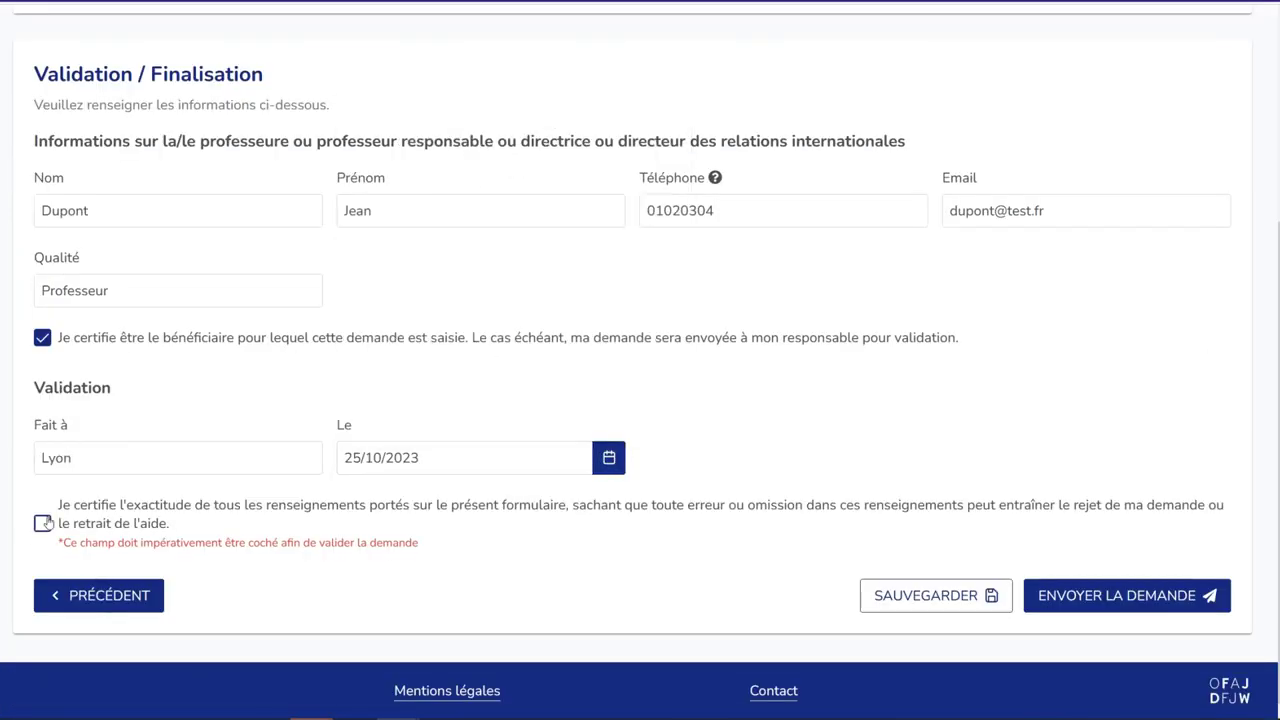
click(42, 523)
scroll(771, 514, up, 1)
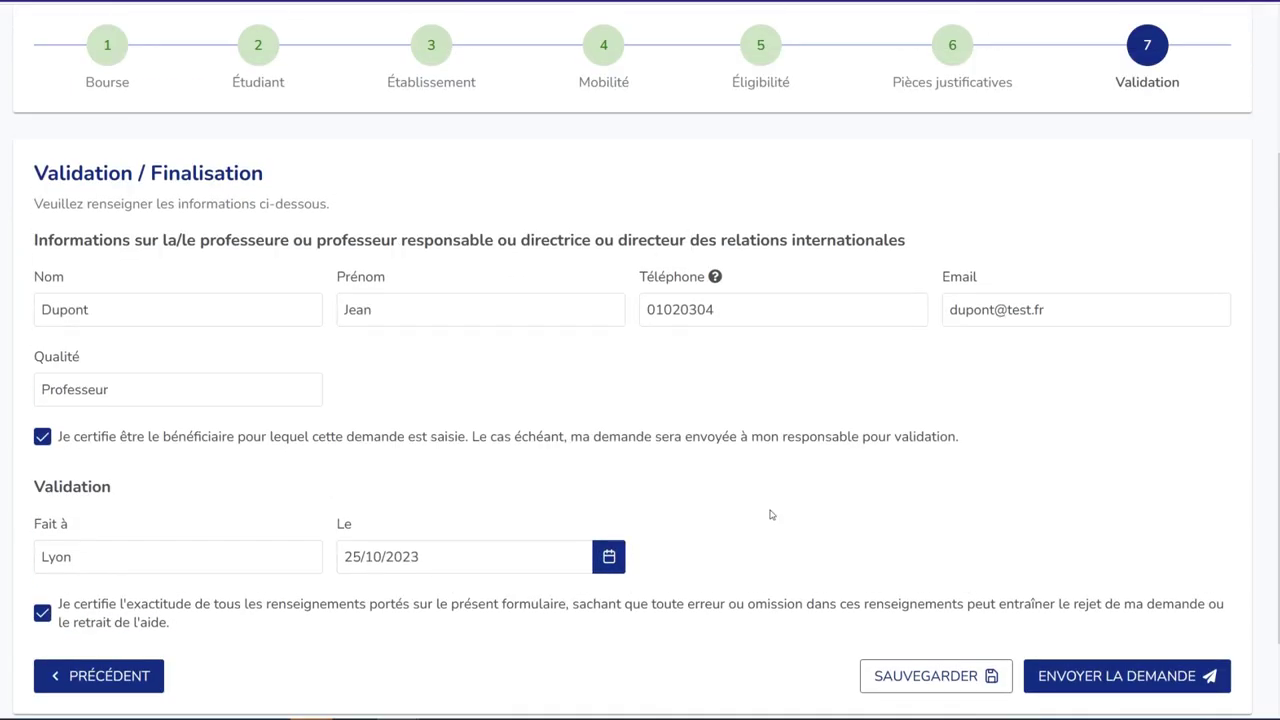
- Send dossier 21 via 'Envoyer la demande' and confirm the submission
click(1095, 675)
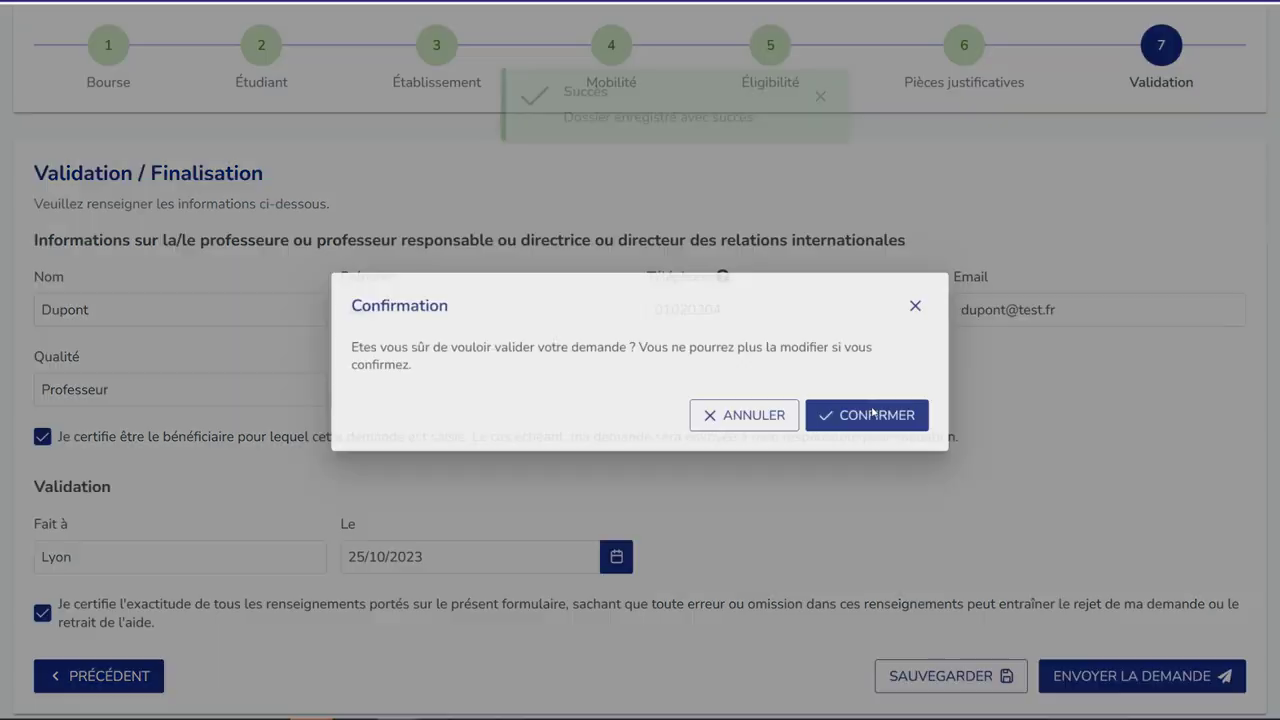
click(869, 421)
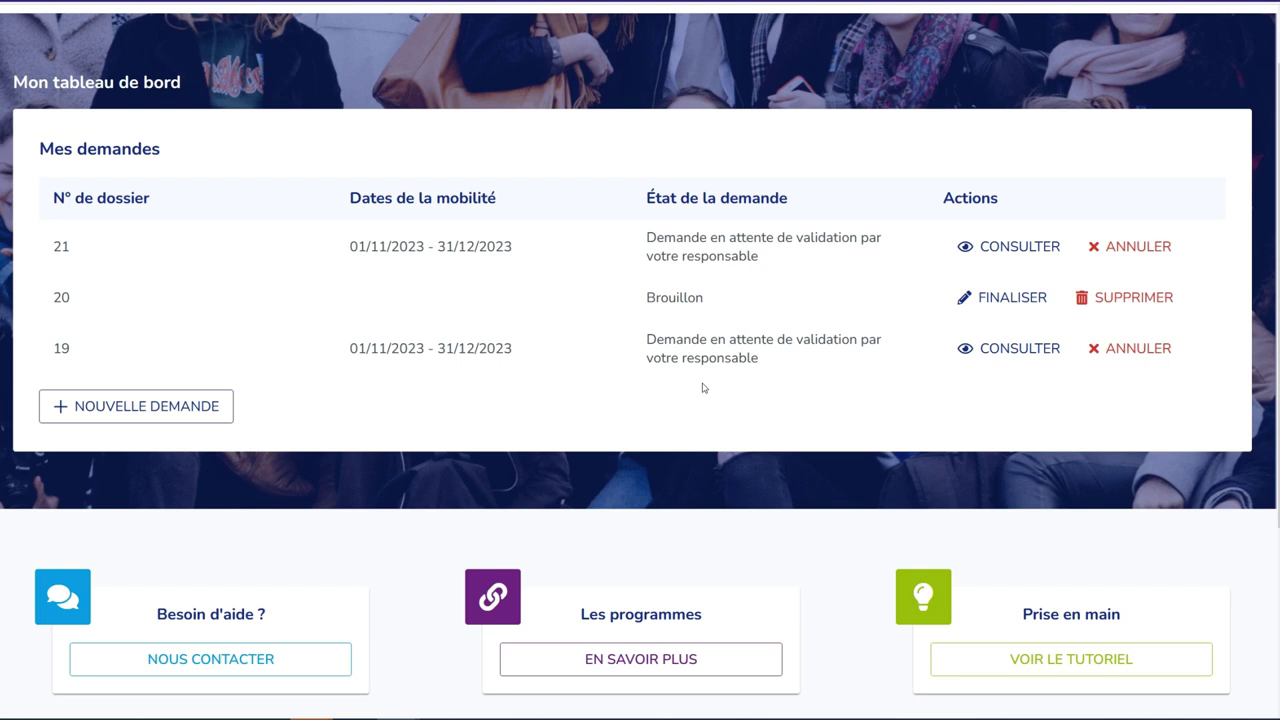
- Open the contact form from NOUS CONTACTER under 'Besoin d'aide ?'
scroll(703, 388, down, 3)
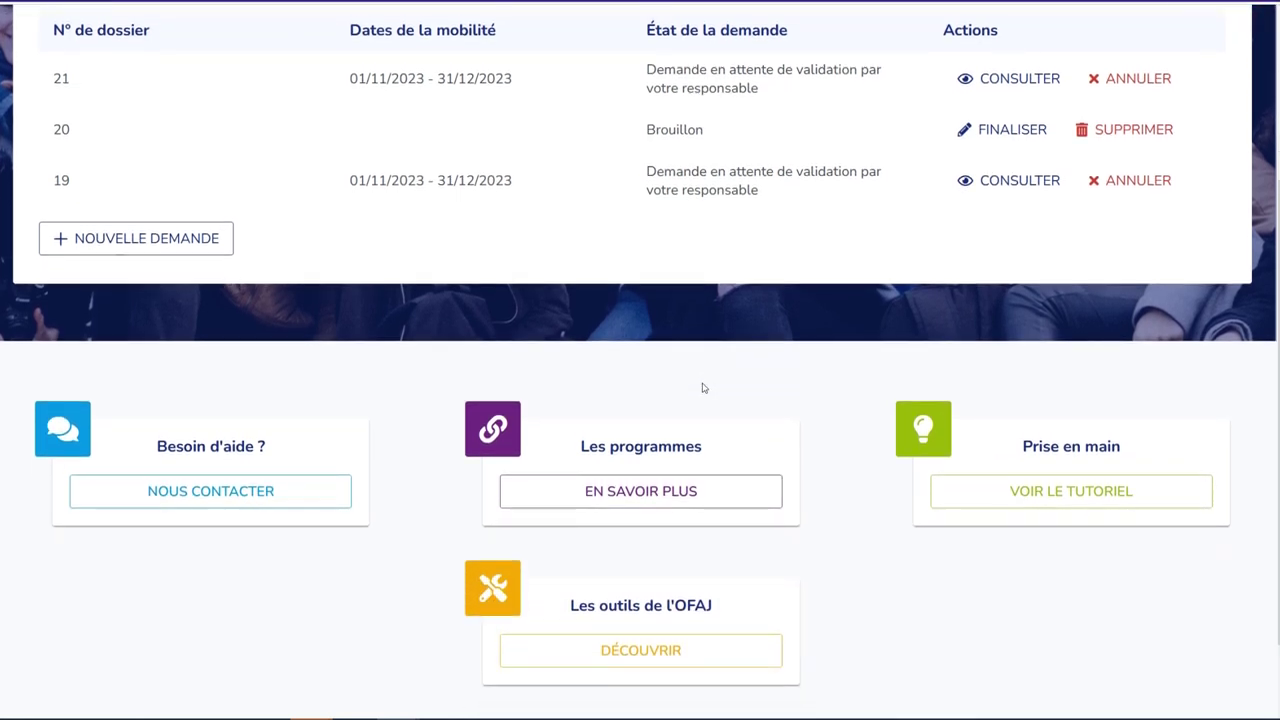
click(285, 470)
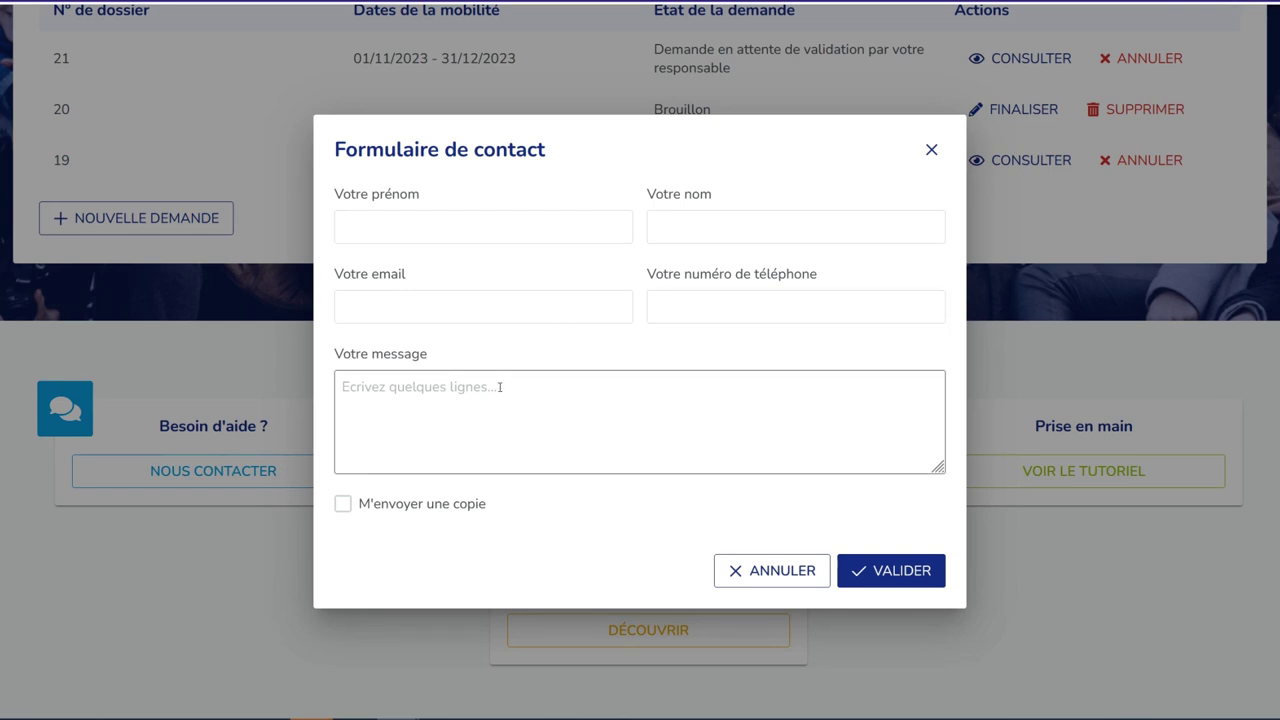
- Cancel the contact form, then view and close the programmes list and the tutorial
click(762, 570)
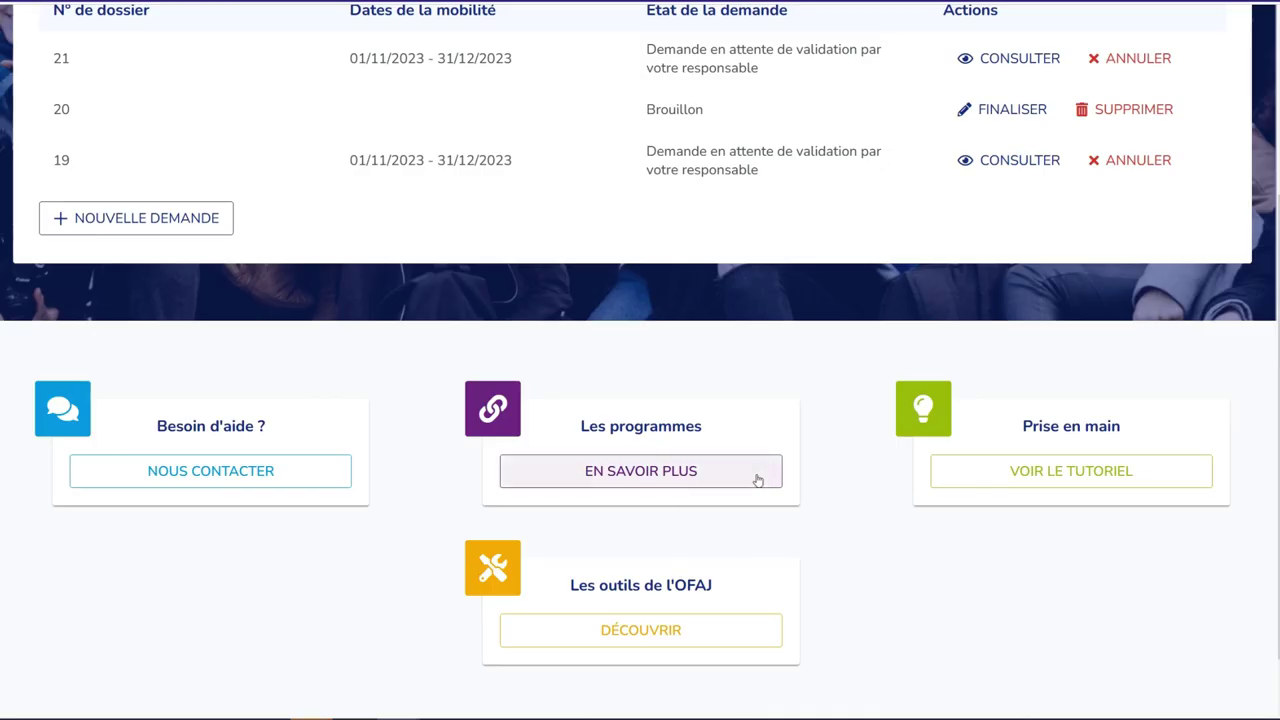
click(757, 480)
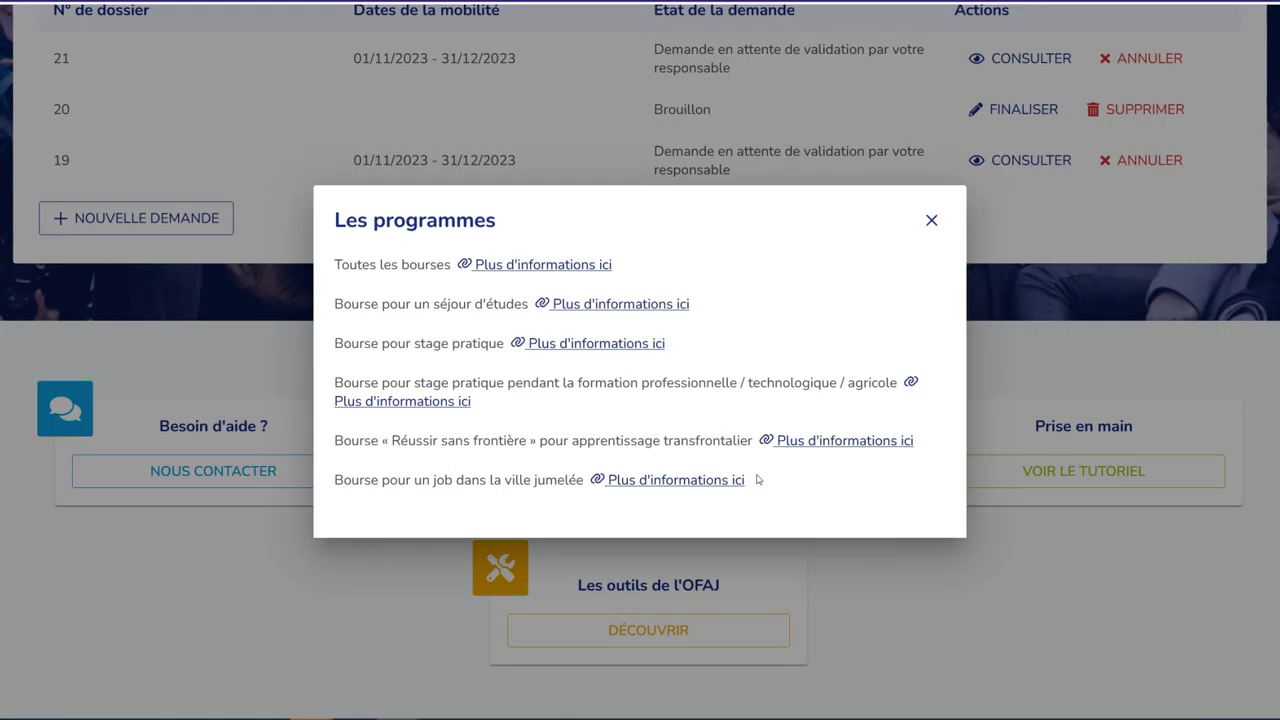
click(930, 221)
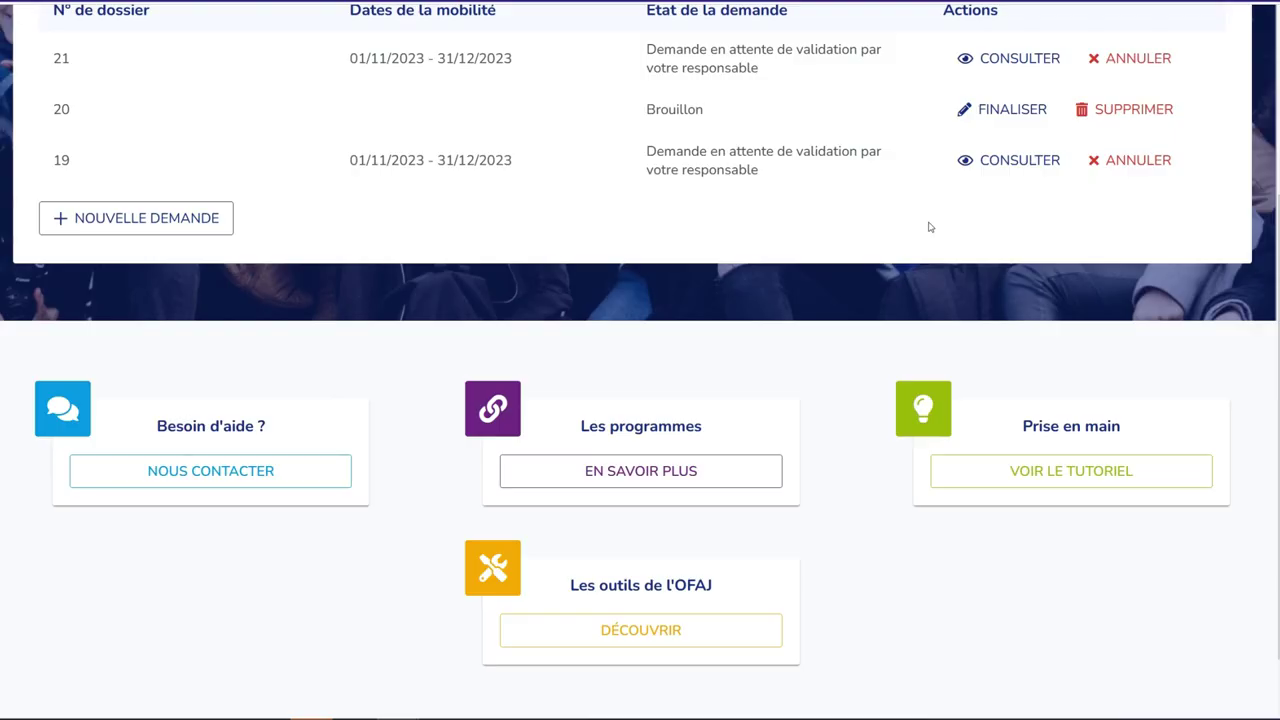
click(1157, 476)
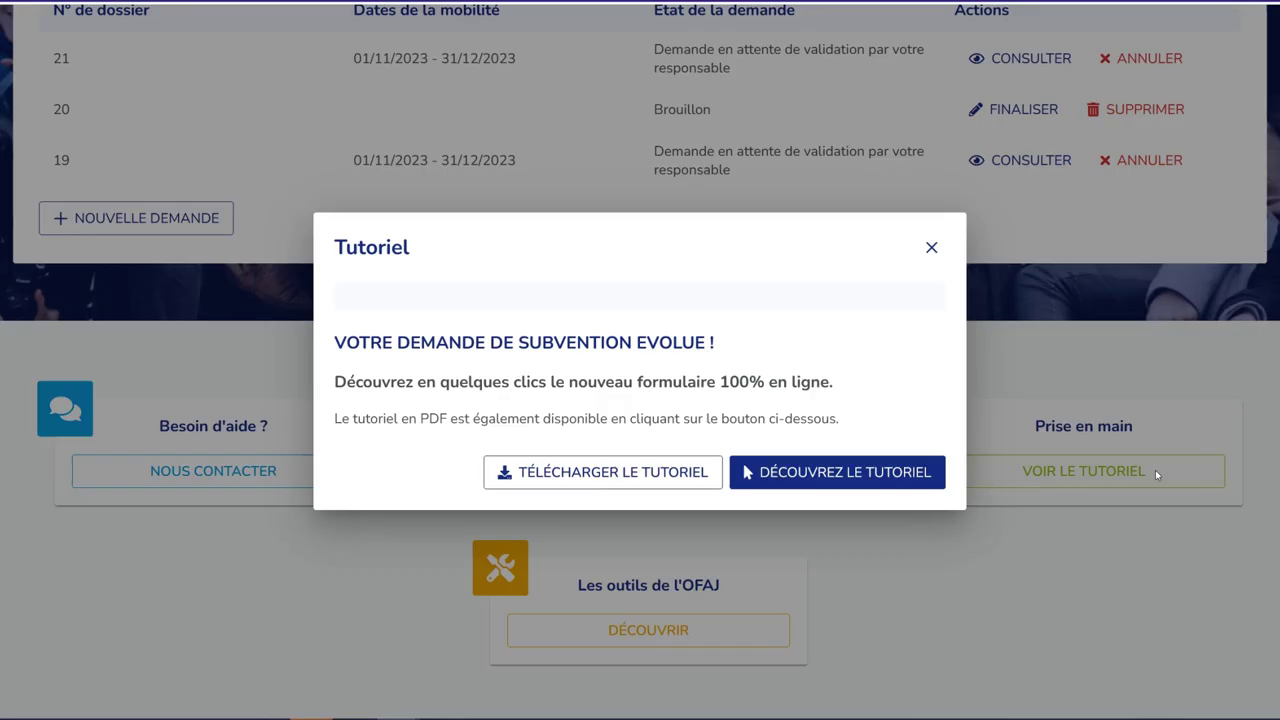
click(929, 246)
- Visit the Digit'outils page via DÉCOUVRIR, then go back to the dashboard
scroll(737, 457, down, 1)
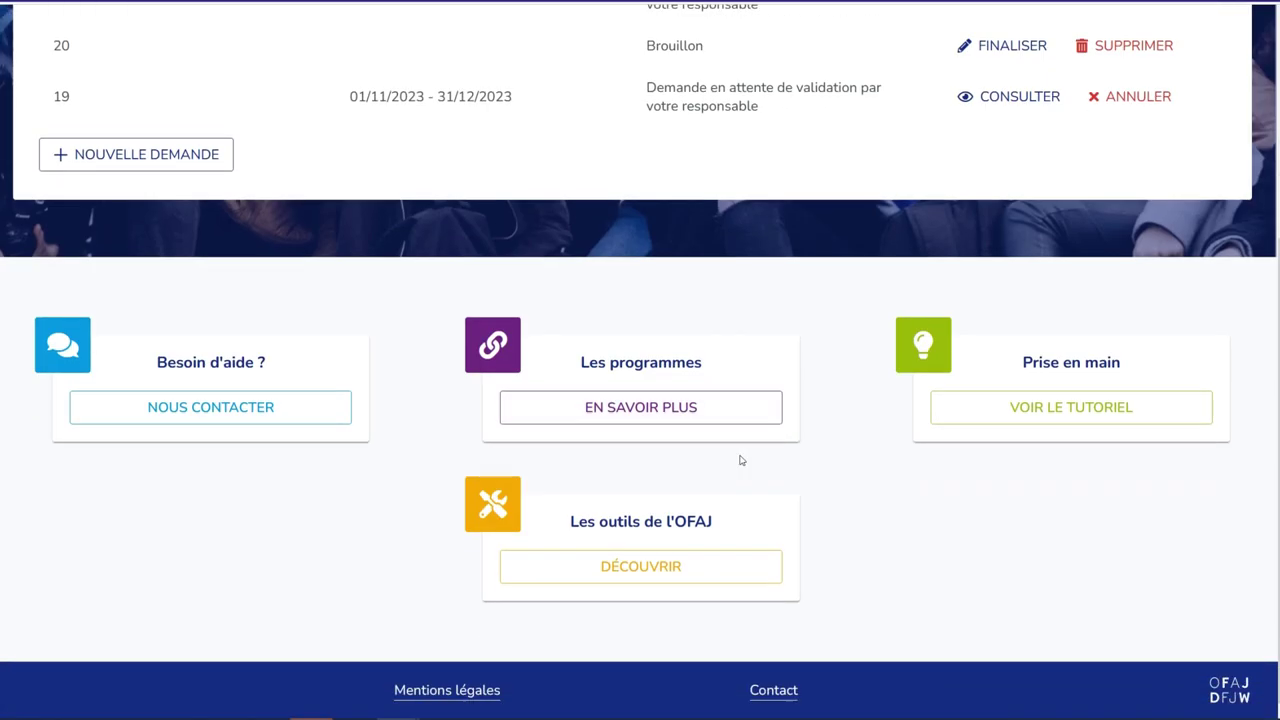
click(722, 566)
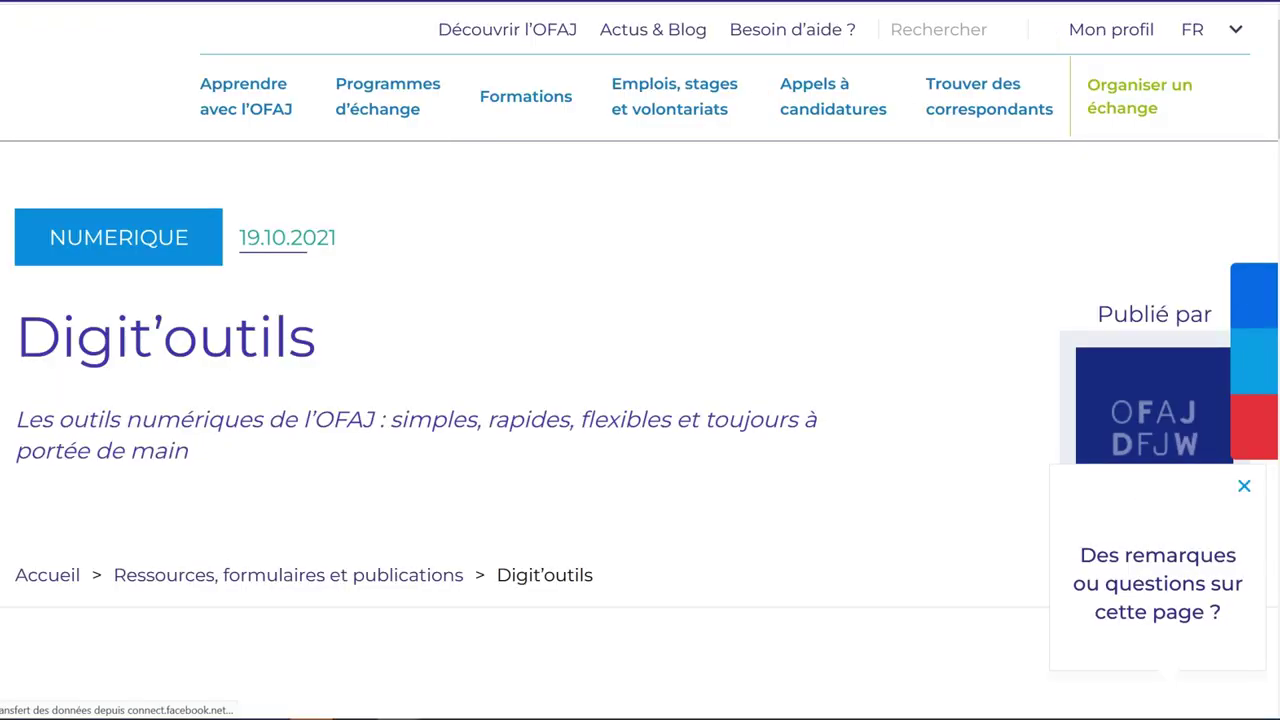
key(alt+Left)
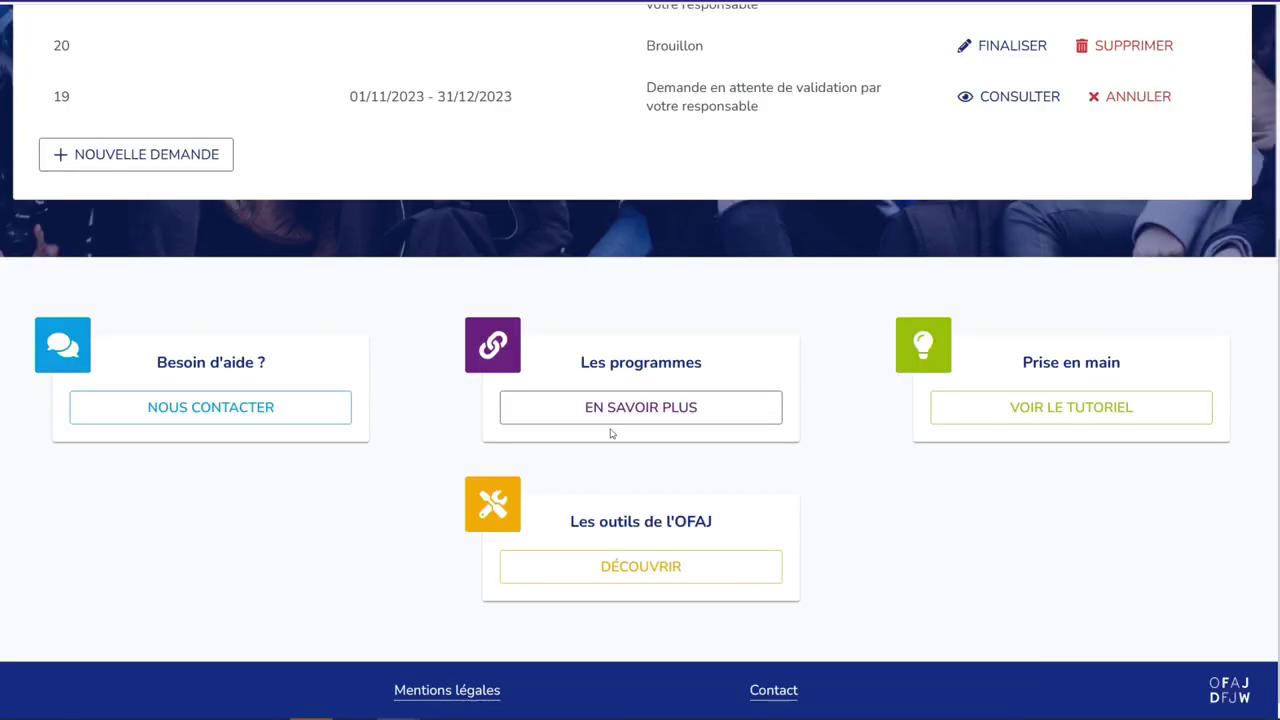
scroll(885, 411, up, 3)
scroll(885, 411, up, 1)
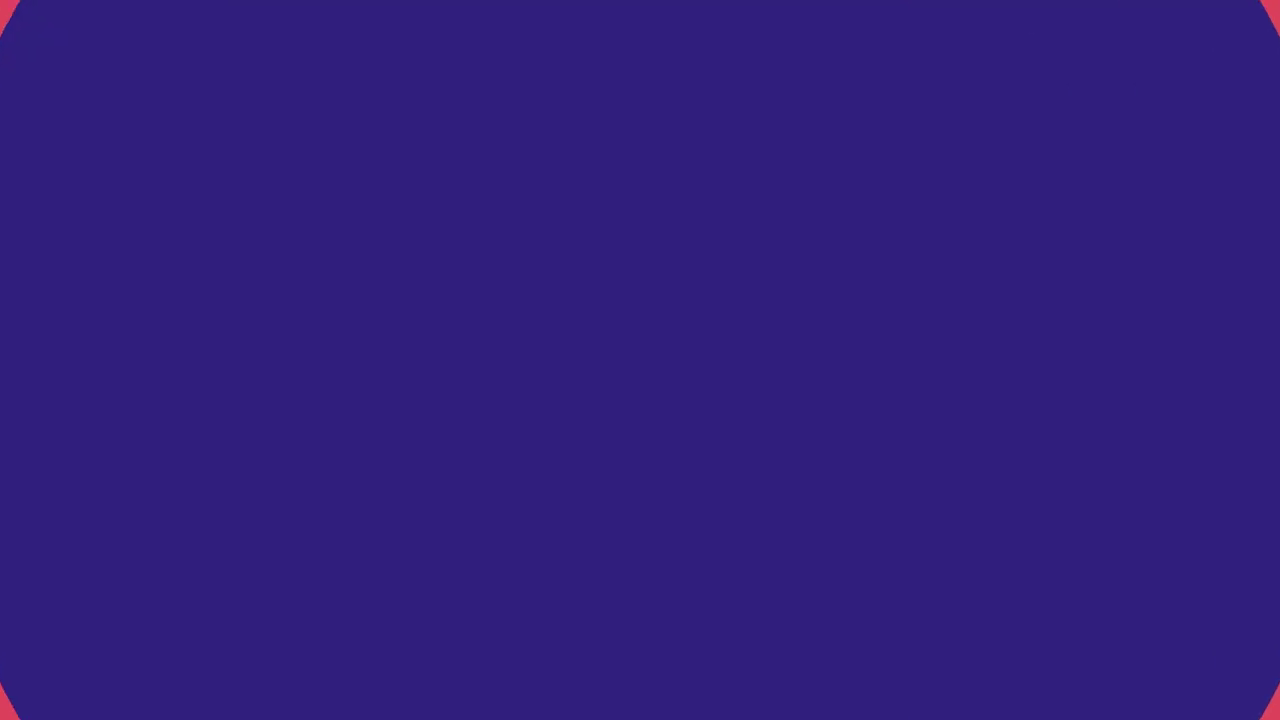